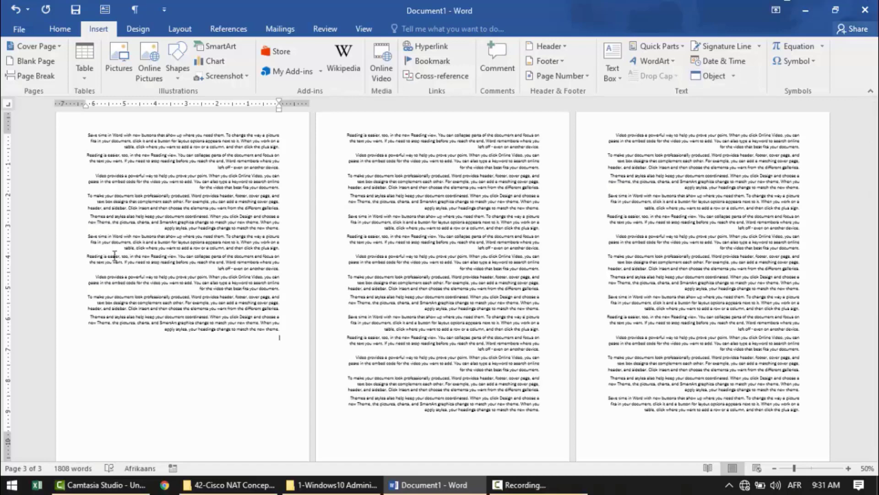
{"action": "left_click", "coordinate": [180, 29]}
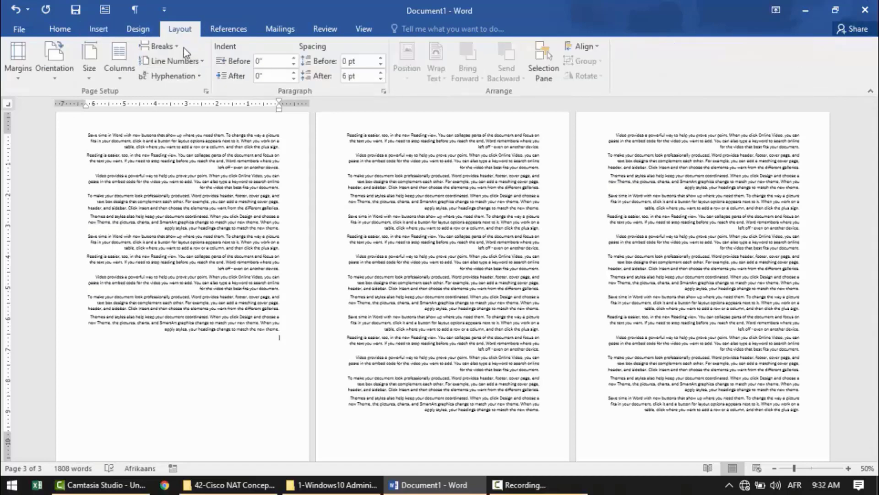
{"action": "left_click", "coordinate": [93, 31]}
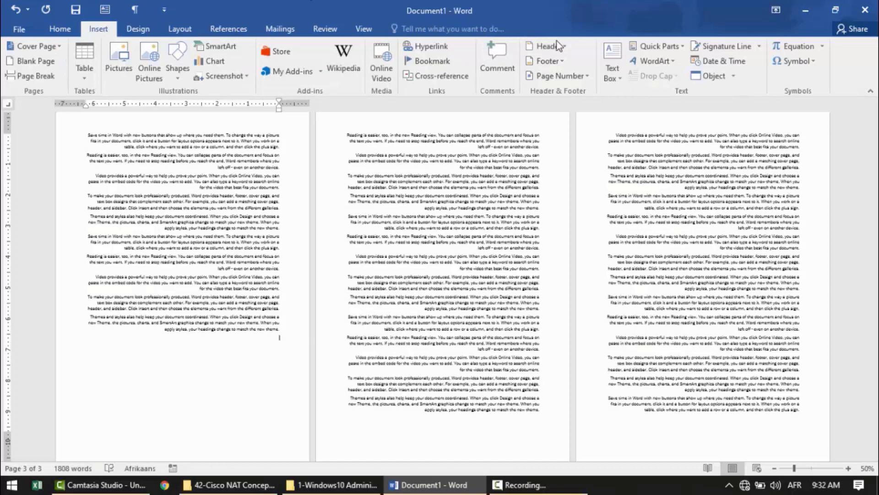
{"action": "left_click", "coordinate": [476, 223]}
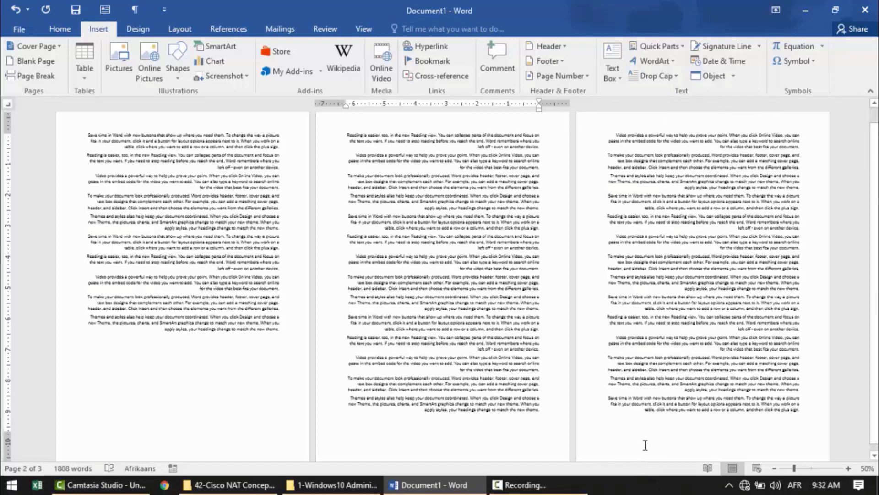
Set the document's paper size to A4.
{"action": "left_click", "coordinate": [192, 30]}
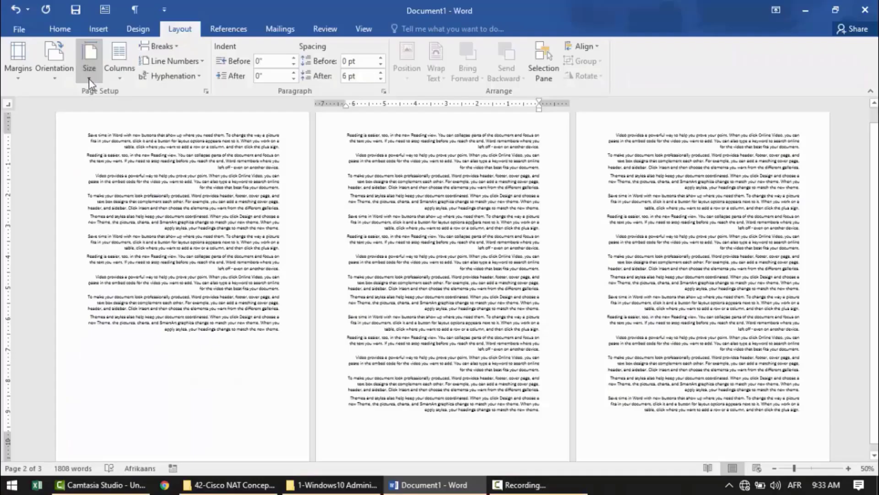
{"action": "left_click", "coordinate": [89, 79]}
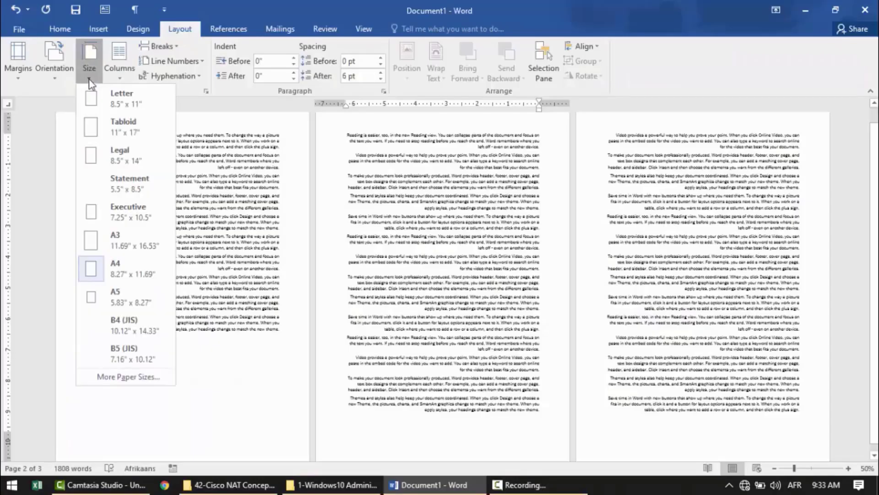
{"action": "left_click", "coordinate": [143, 279]}
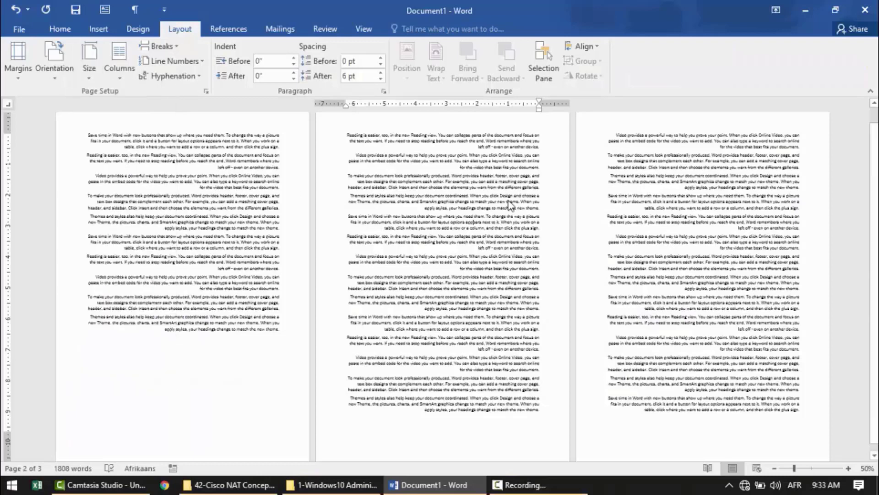
{"action": "left_click", "coordinate": [22, 79]}
{"action": "left_click", "coordinate": [21, 79]}
Look through the built-in header designs and insert the Banded header into the document.
{"action": "left_click", "coordinate": [99, 29]}
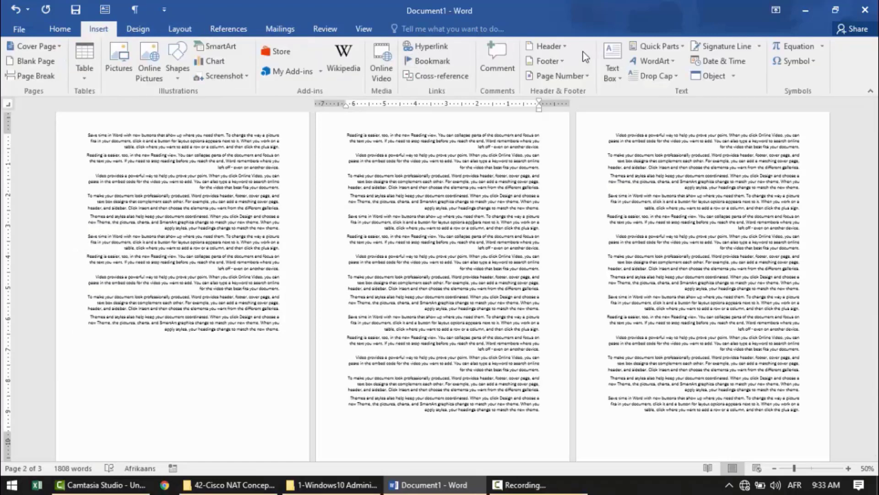
{"action": "left_click", "coordinate": [568, 47]}
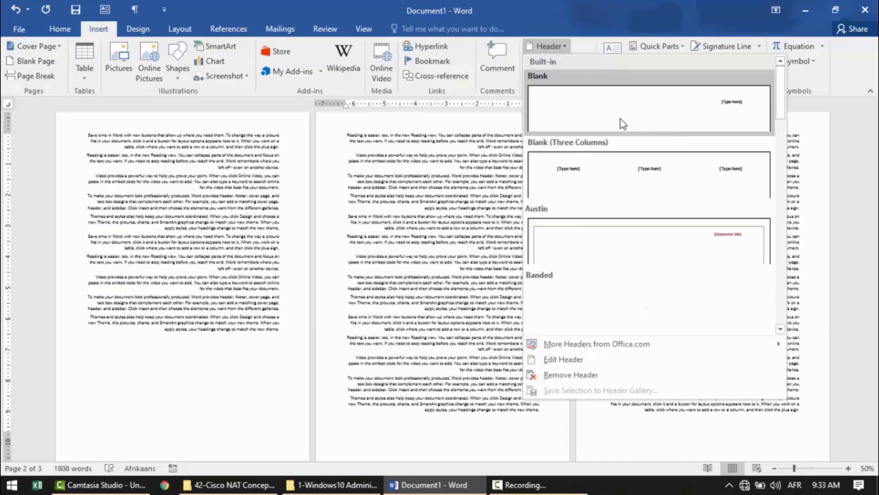
{"action": "left_click_drag", "start_coordinate": [784, 106], "coordinate": [784, 335]}
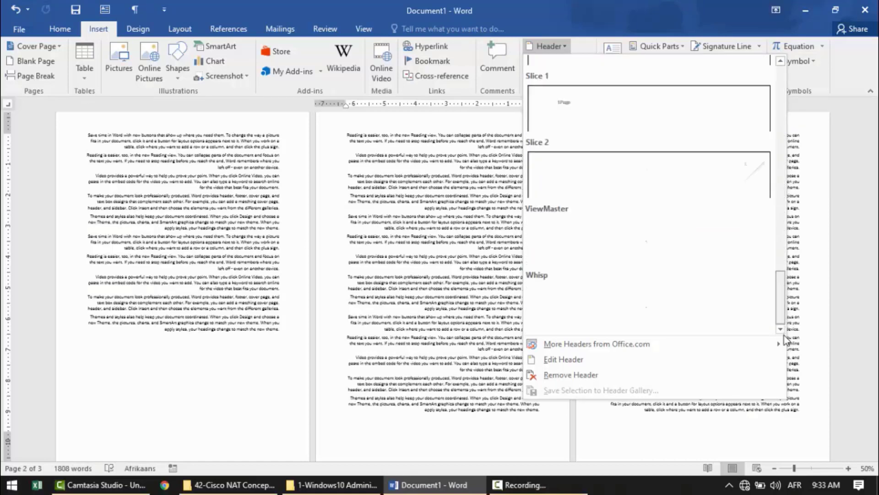
{"action": "left_click_drag", "start_coordinate": [786, 281], "coordinate": [770, 98]}
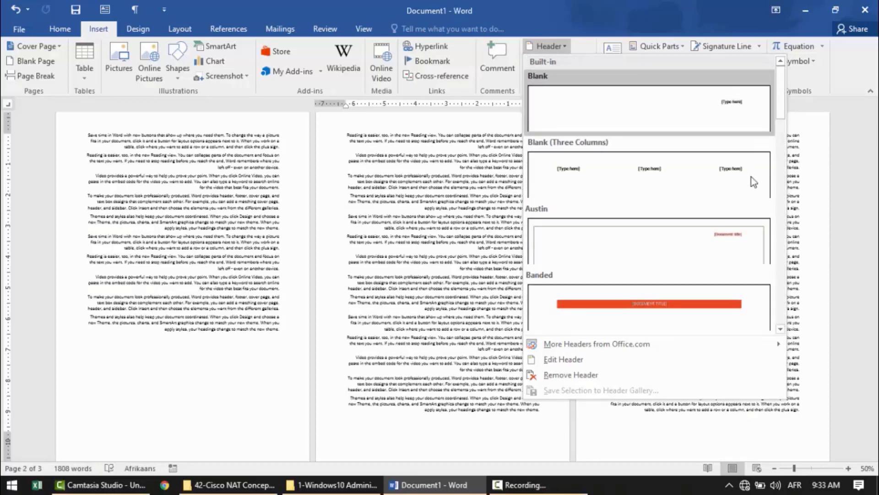
{"action": "left_click", "coordinate": [637, 307]}
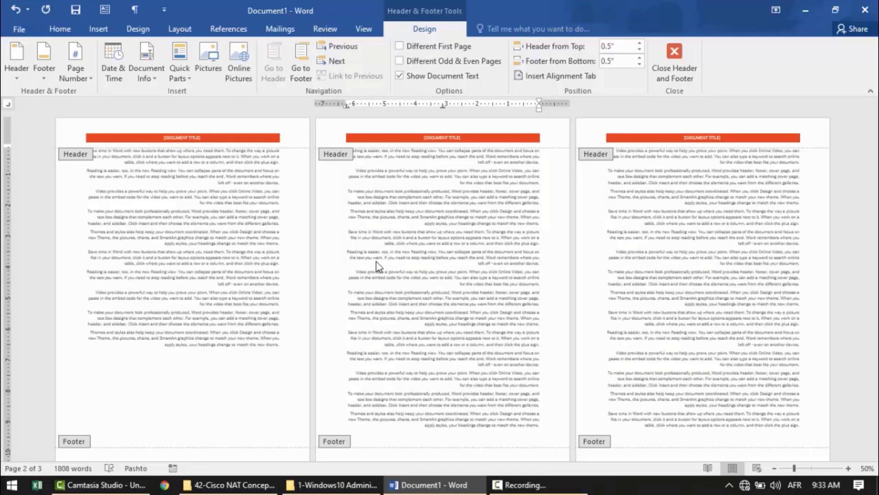
Replace the document title placeholder in the header band with the text "MY HEADER".
{"action": "left_click", "coordinate": [716, 139]}
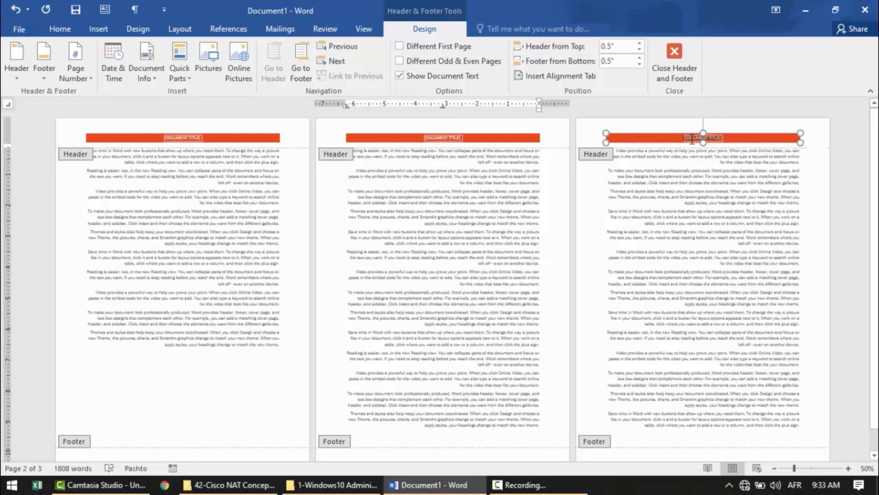
{"action": "type", "text": "HEADER"}
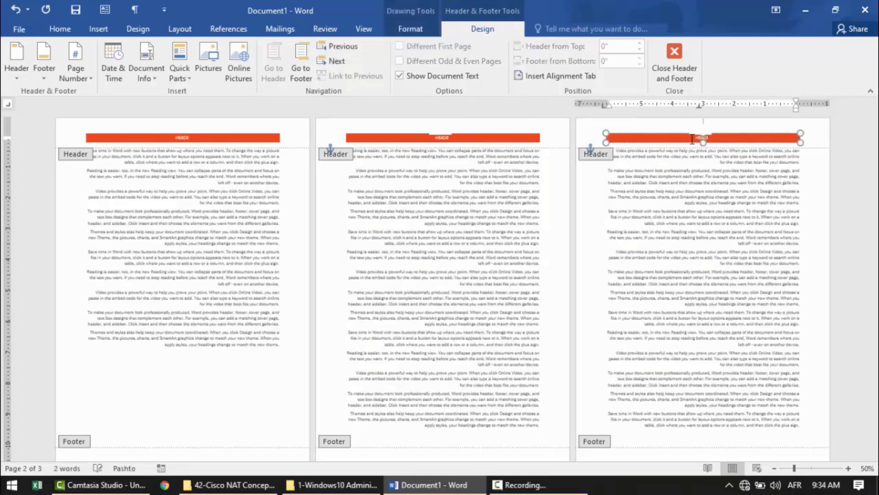
{"action": "key", "text": "ctrl+r"}
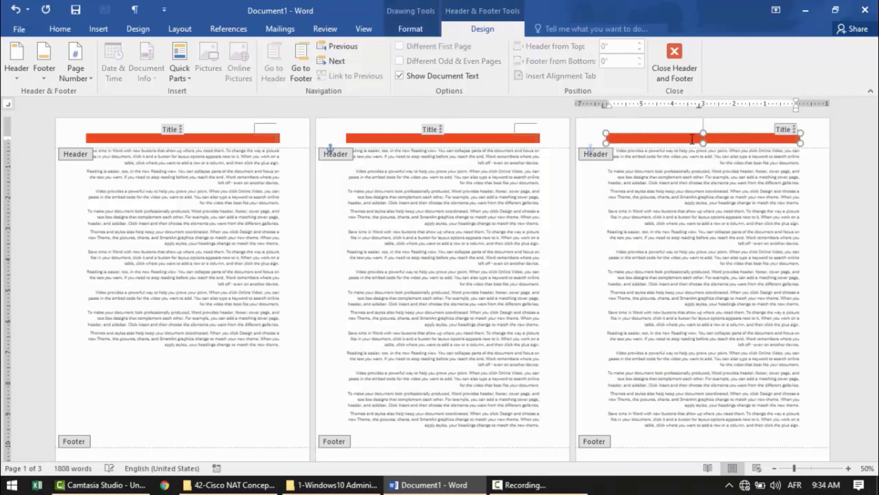
{"action": "type", "text": "MY HEA"}
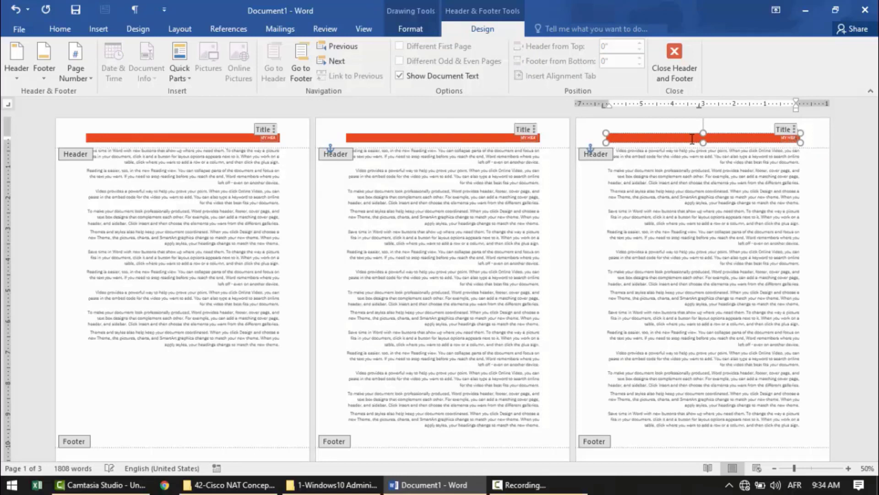
{"action": "type", "text": "DER"}
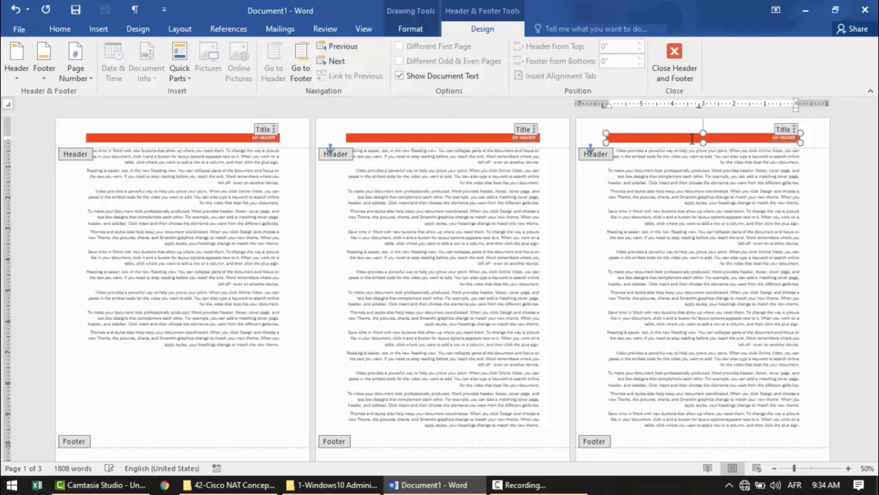
Center the "MY HEADER" text in the header band and return to the document body.
{"action": "left_click", "coordinate": [788, 137]}
{"action": "key", "text": "Escape"}
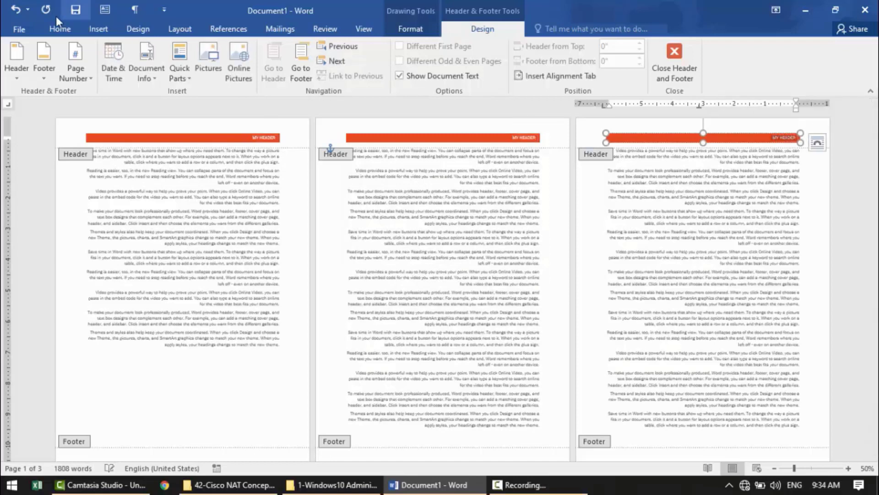
{"action": "left_click", "coordinate": [56, 32]}
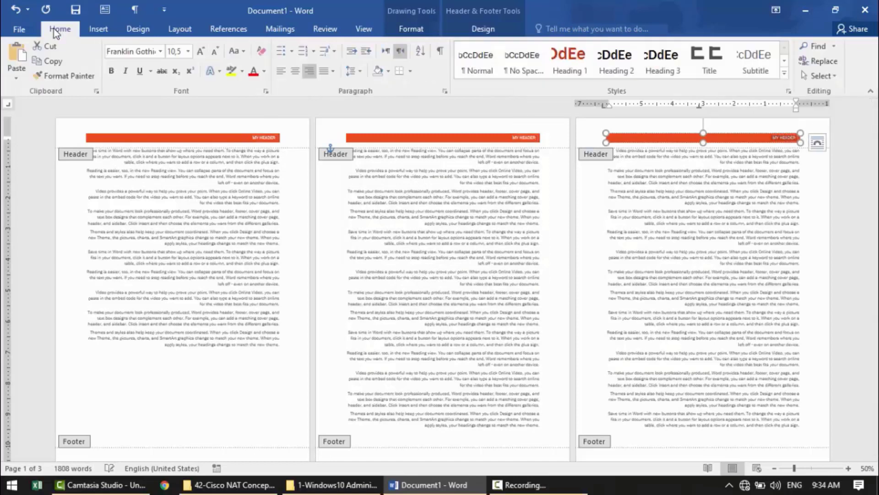
{"action": "left_click", "coordinate": [296, 72]}
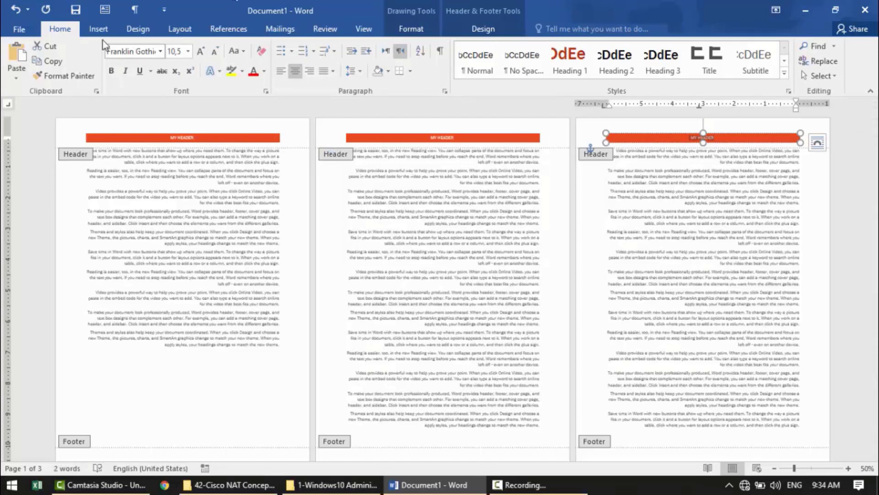
{"action": "left_click", "coordinate": [500, 29]}
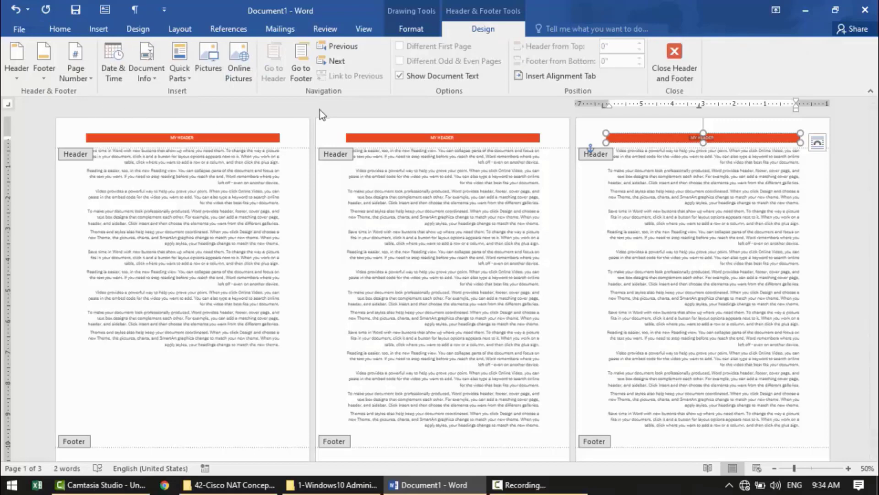
{"action": "left_click", "coordinate": [680, 65]}
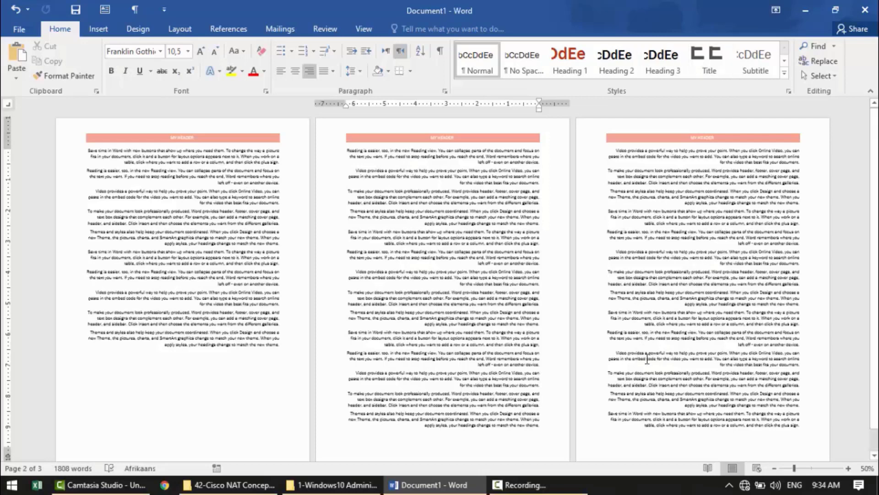
Check how the header band looks on the pages in the print preview, and return to the document.
{"action": "left_click_drag", "start_coordinate": [647, 359], "coordinate": [723, 192]}
{"action": "left_click", "coordinate": [712, 249]}
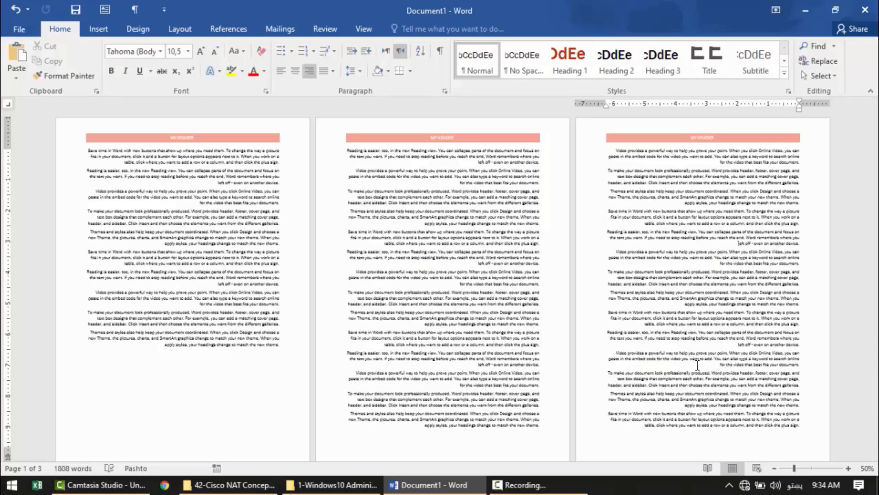
{"action": "key", "text": "ctrl+p"}
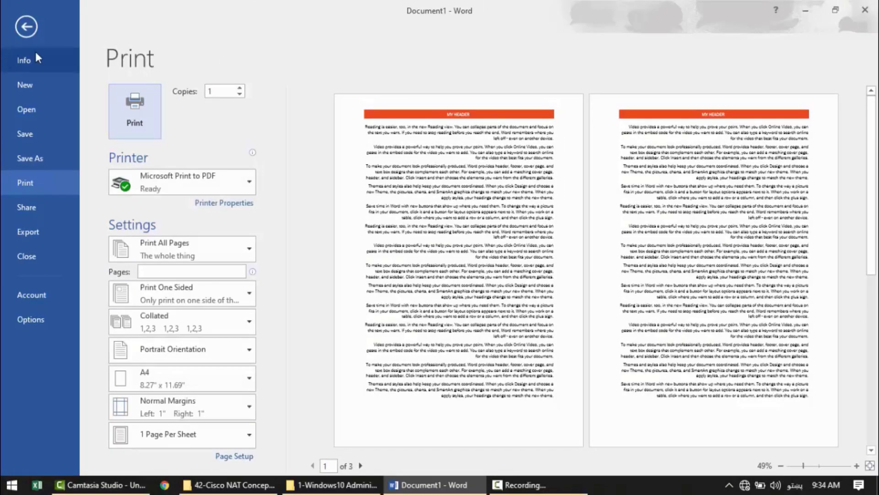
{"action": "left_click", "coordinate": [24, 28]}
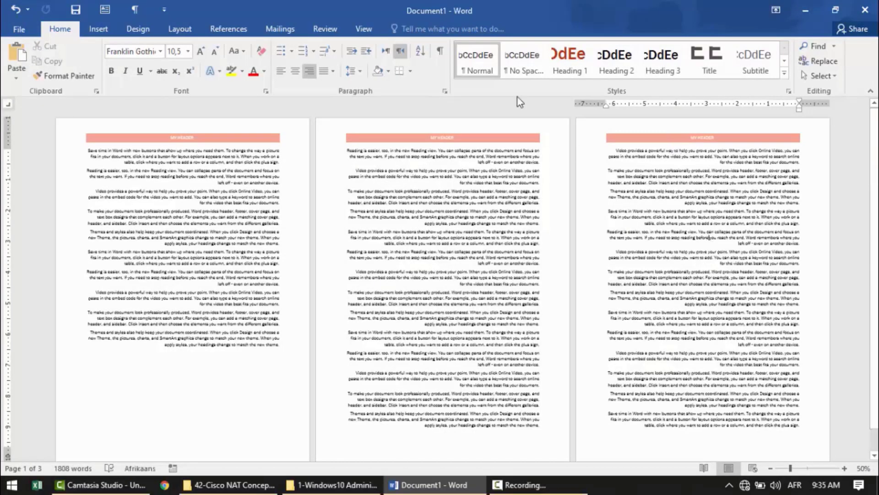
Remove the header from the document.
{"action": "left_click", "coordinate": [102, 31]}
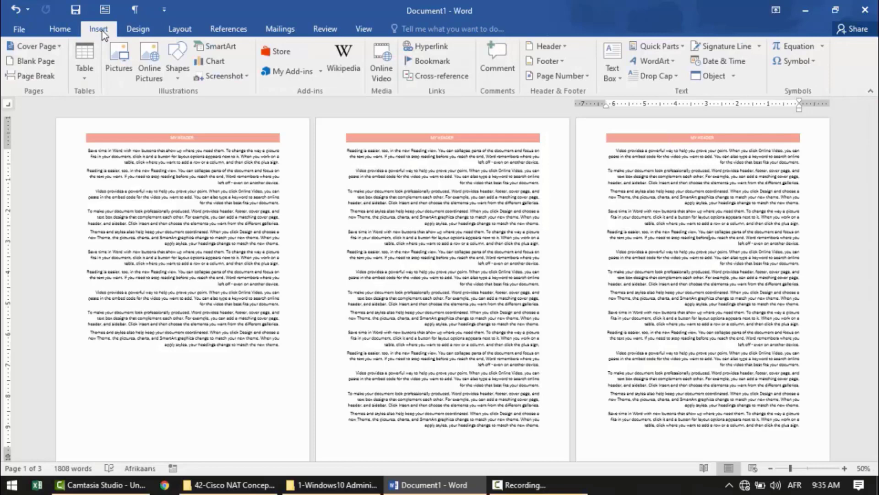
{"action": "left_click", "coordinate": [564, 52]}
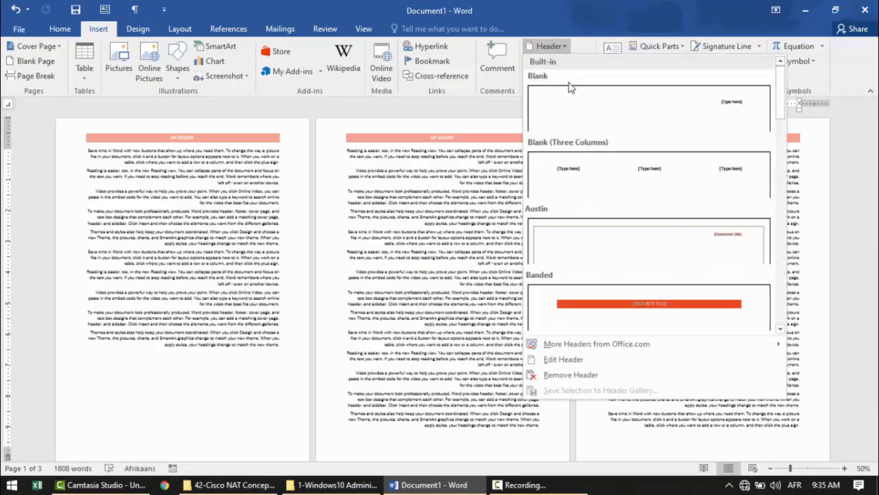
{"action": "left_click", "coordinate": [572, 375]}
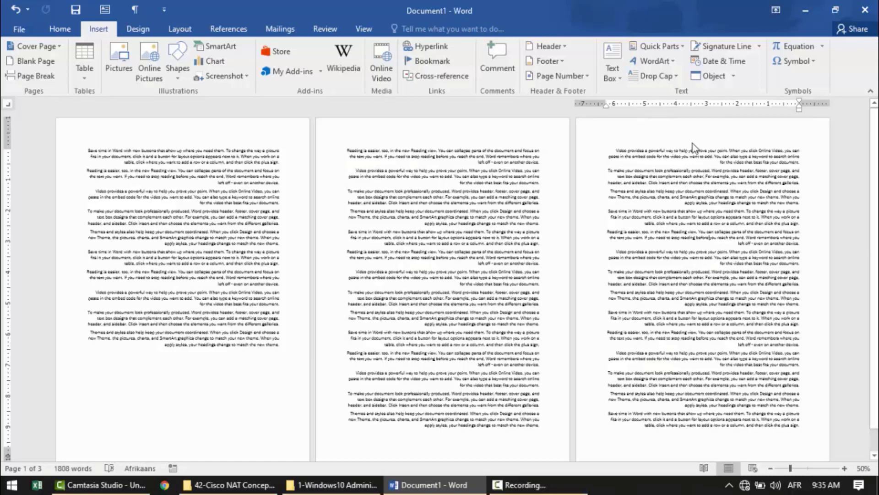
{"action": "double_click", "coordinate": [665, 136]}
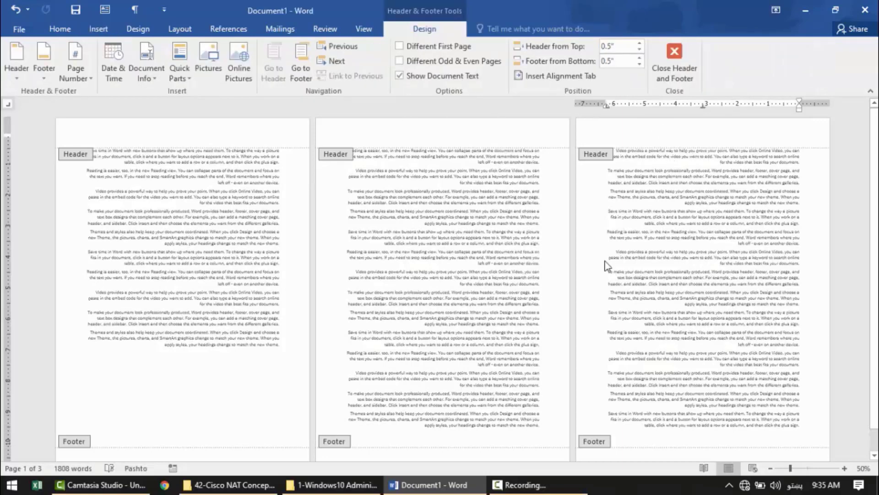
{"action": "key", "text": "alt+shift"}
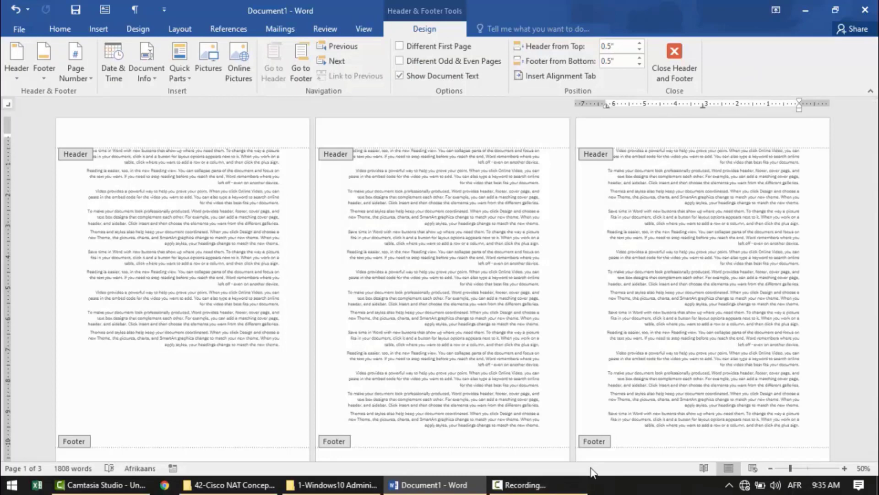
{"action": "left_click", "coordinate": [674, 67]}
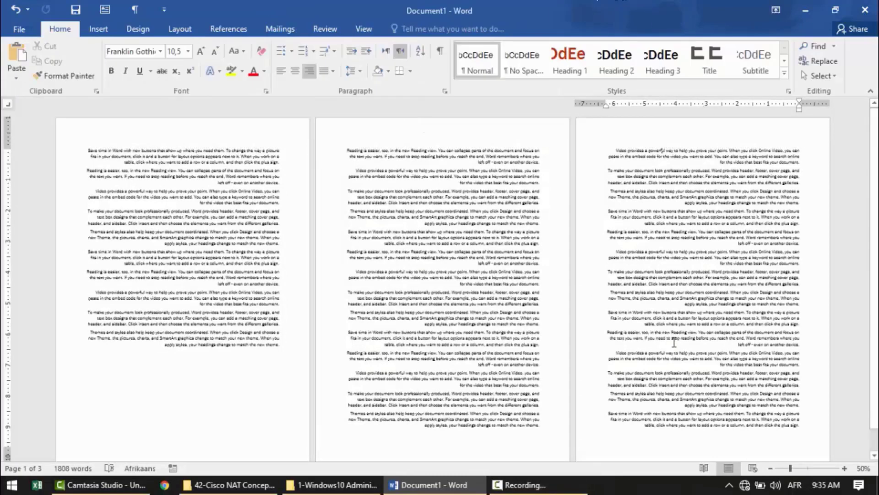
Open the footer area of the first page for editing and place the cursor in that page's header.
{"action": "key", "text": "alt+shift"}
{"action": "double_click", "coordinate": [632, 432]}
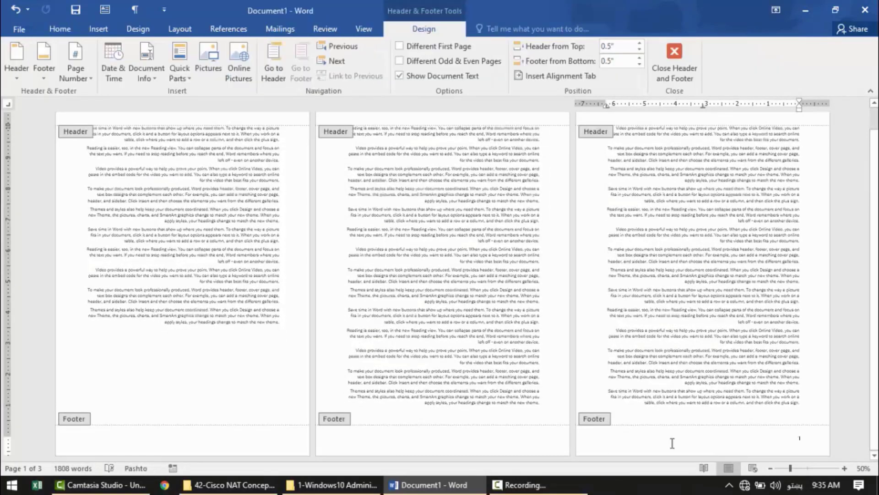
{"action": "scroll", "coordinate": [696, 240], "scroll_direction": "up", "scroll_amount": 1}
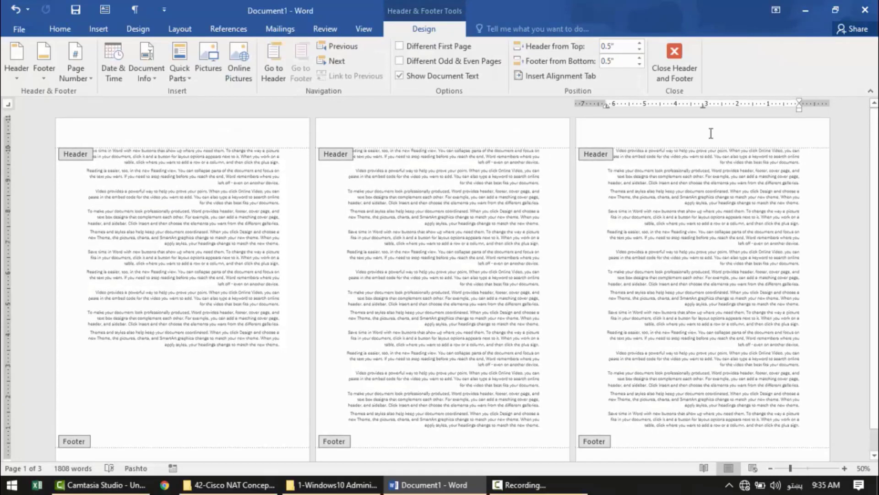
{"action": "left_click", "coordinate": [714, 130]}
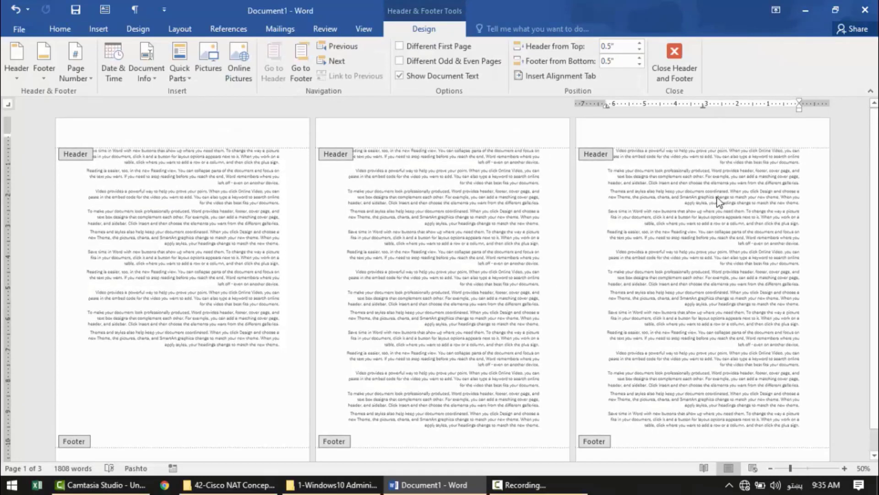
{"action": "key", "text": "alt+shift"}
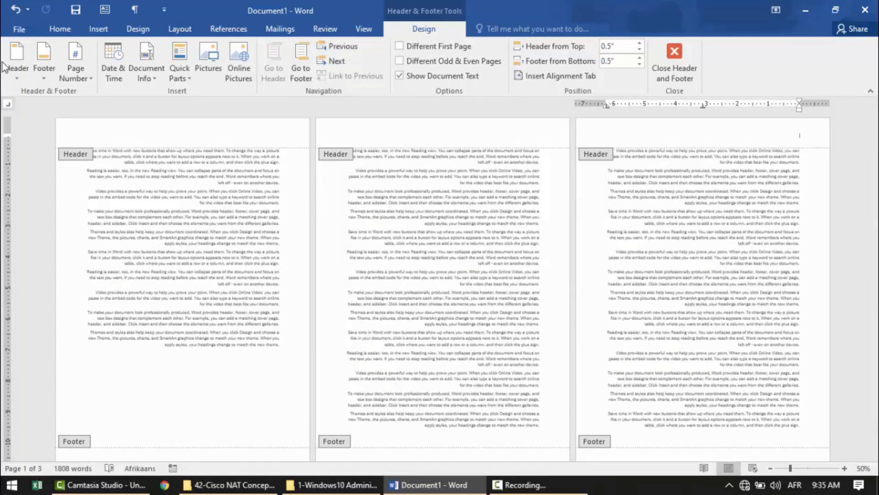
Insert a Plain Number 2 page number at the top of the pages and return to the document body.
{"action": "left_click", "coordinate": [89, 85]}
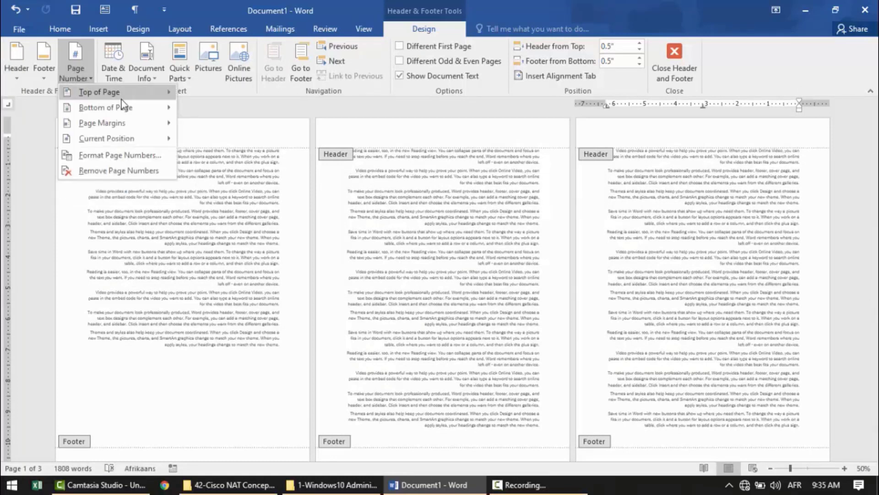
{"action": "mouse_move", "coordinate": [124, 98]}
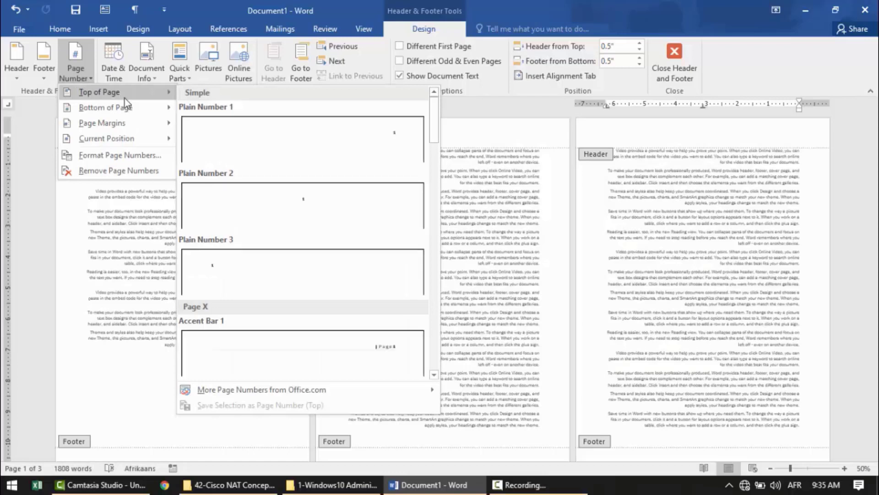
{"action": "left_click", "coordinate": [308, 213]}
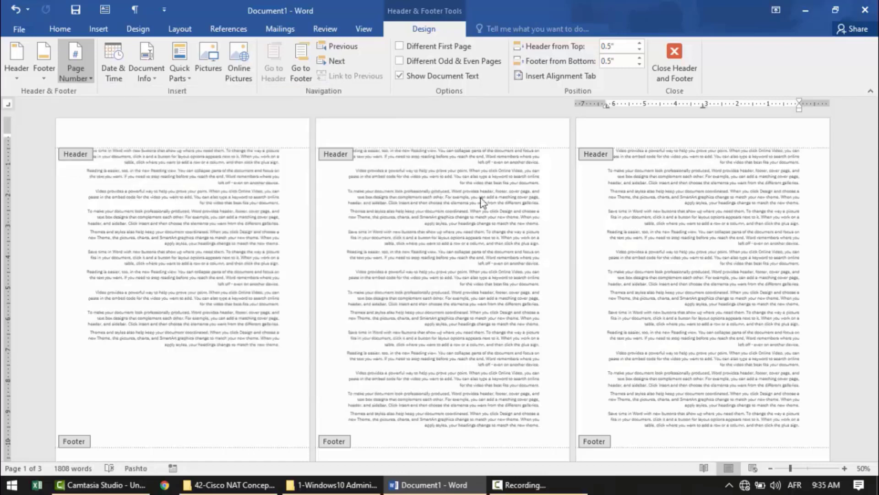
{"action": "left_click", "coordinate": [682, 77]}
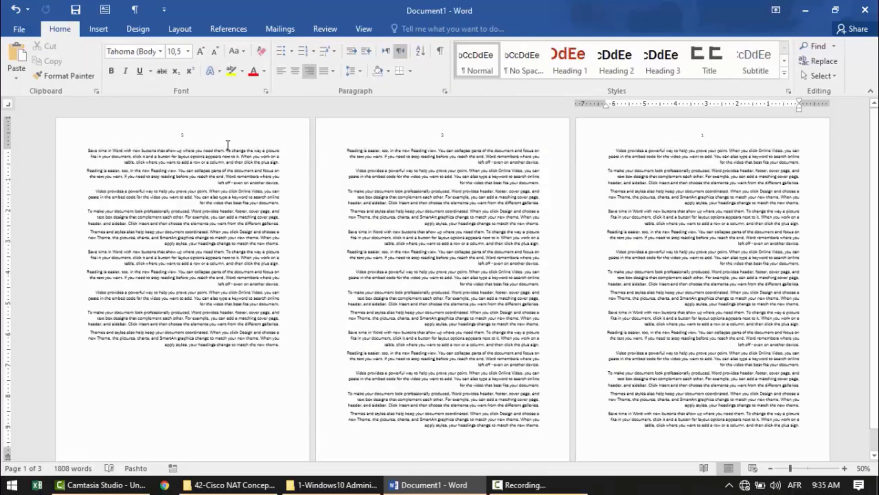
Open the second page's header, select its page number and undo the page number insertion.
{"action": "double_click", "coordinate": [448, 140]}
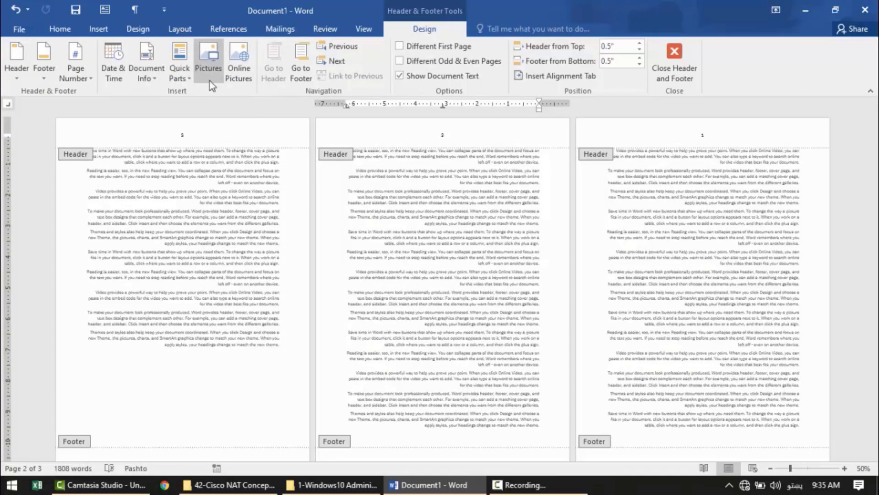
{"action": "left_click", "coordinate": [440, 137]}
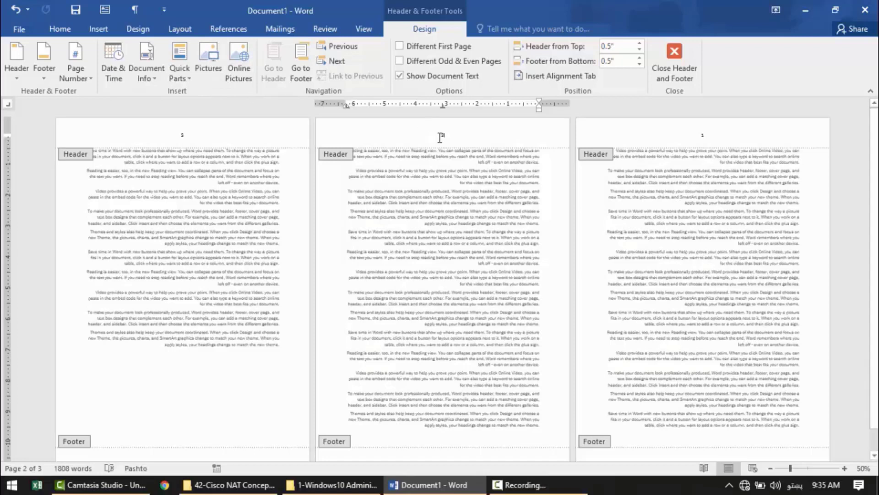
{"action": "left_click_drag", "start_coordinate": [440, 137], "coordinate": [449, 135]}
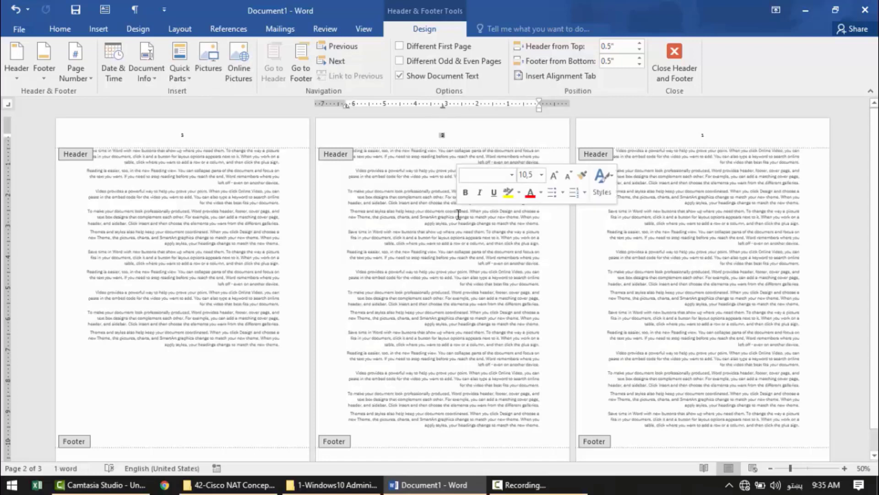
{"action": "key", "text": "ctrl+z"}
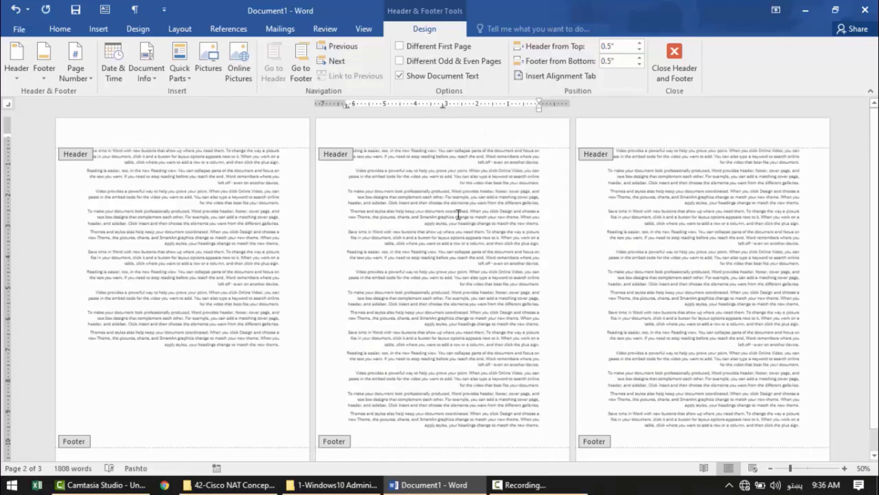
Enter "Ms Word Learning (DTP)" as right-aligned text in the second page's header.
{"action": "key", "text": "alt+shift"}
{"action": "left_click", "coordinate": [60, 28]}
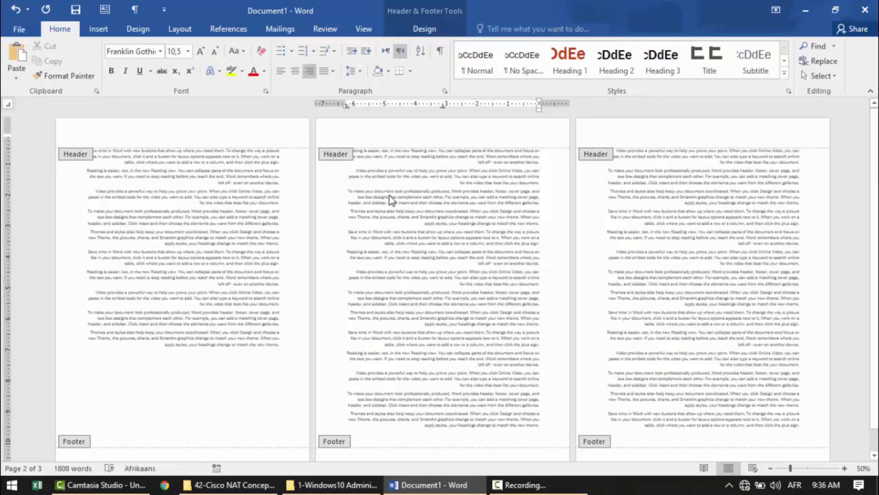
{"action": "left_click", "coordinate": [295, 72]}
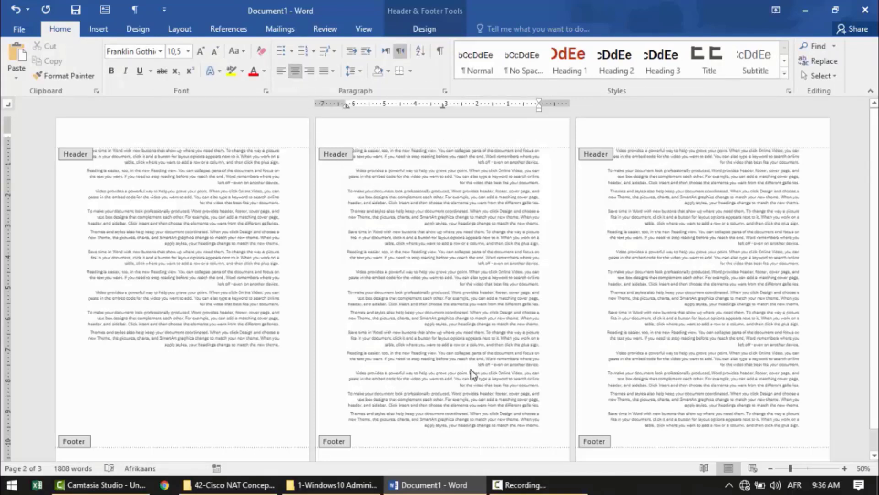
{"action": "key", "text": "ctrl+r"}
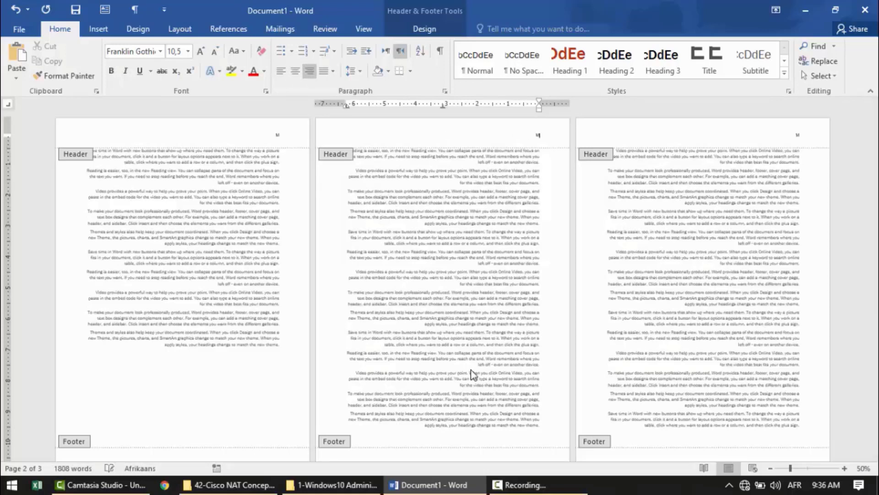
{"action": "type", "text": "Ma Word Learning"}
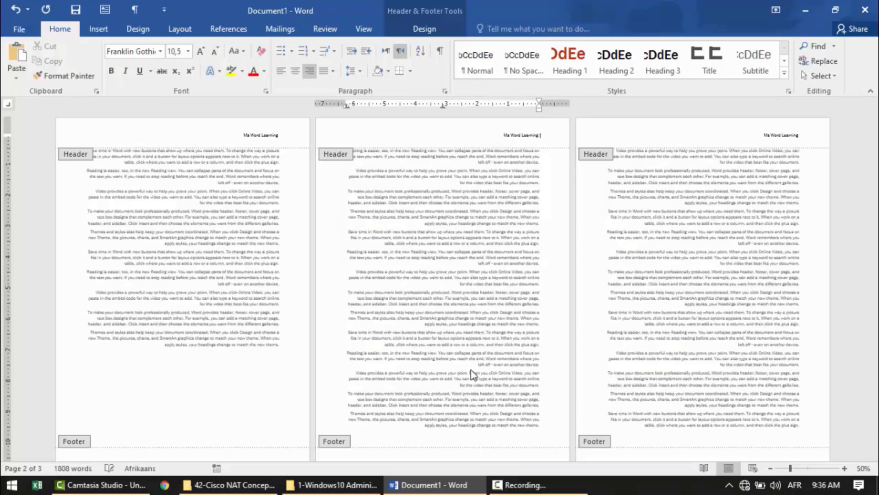
{"action": "type", "text": " (DTP)"}
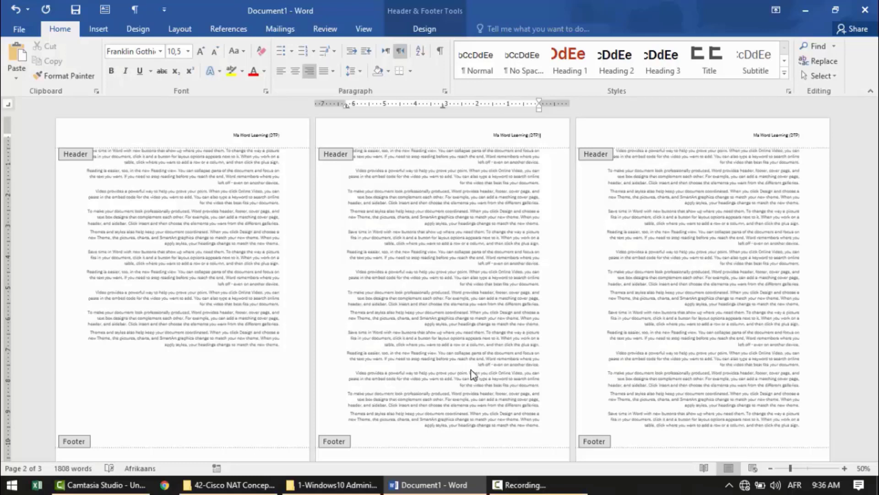
Center the "Ms Word Learning (DTP)" header text, make it 20 pt and bold, and return to the document body.
{"action": "key", "text": "shift+Home"}
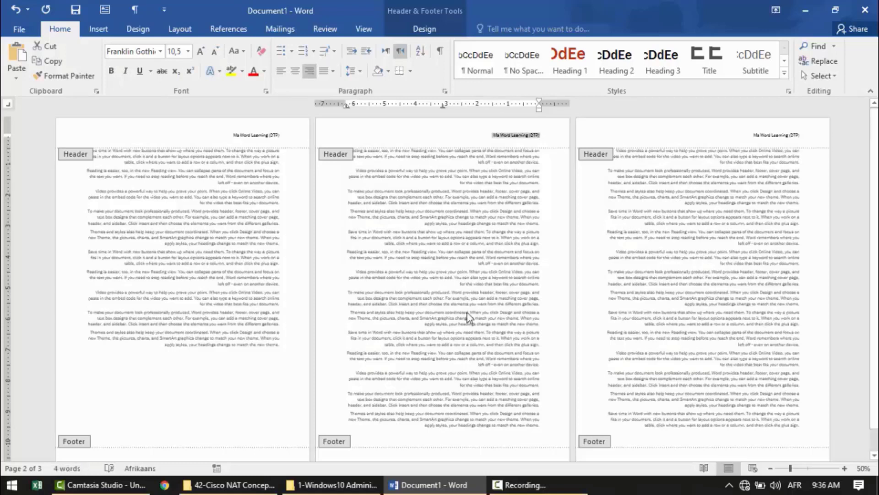
{"action": "left_click", "coordinate": [291, 75]}
{"action": "left_click", "coordinate": [200, 51]}
{"action": "left_click", "coordinate": [201, 51]}
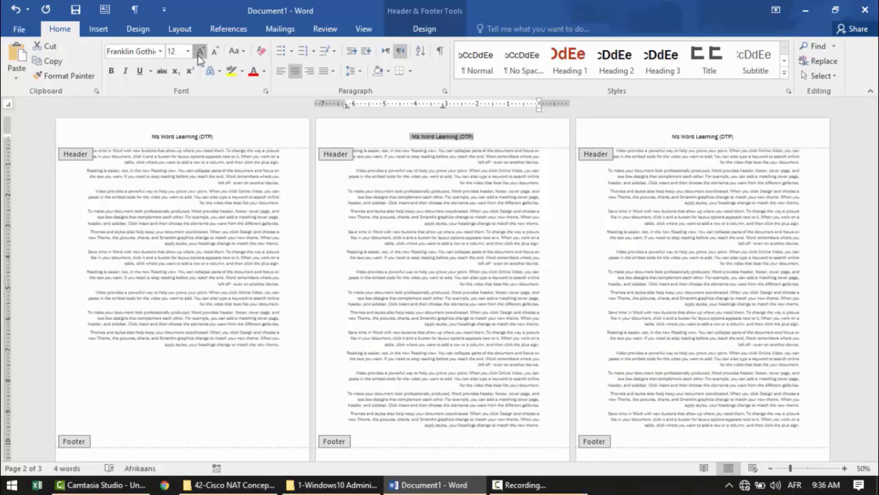
{"action": "left_click", "coordinate": [200, 52]}
{"action": "left_click", "coordinate": [200, 51]}
{"action": "left_click", "coordinate": [200, 52]}
{"action": "left_click", "coordinate": [110, 72]}
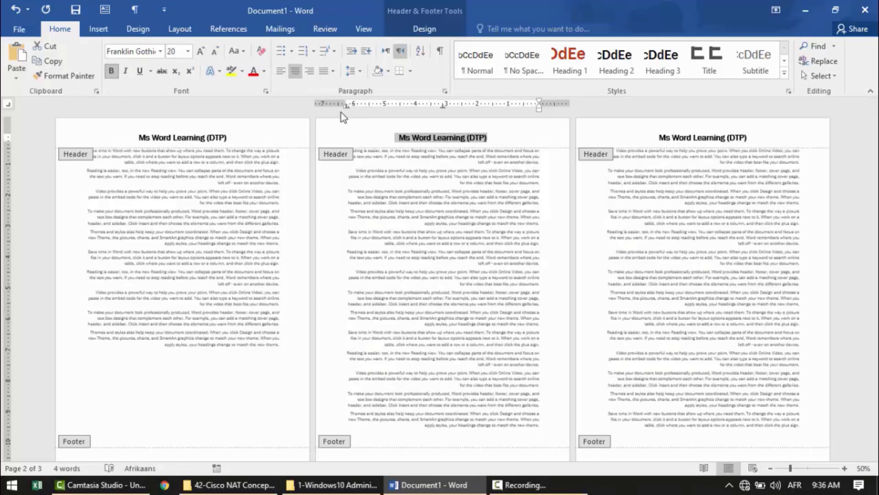
{"action": "double_click", "coordinate": [444, 172]}
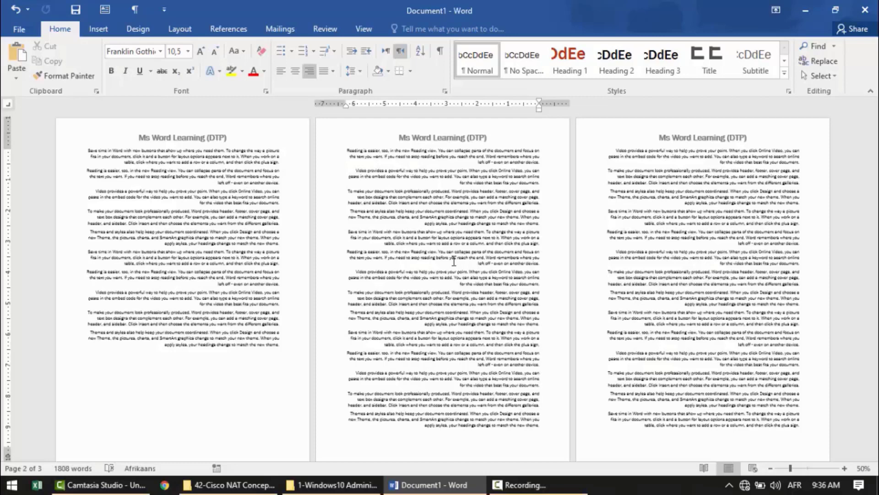
Open the first page's header, jump to its footer and go back to the header.
{"action": "double_click", "coordinate": [718, 139]}
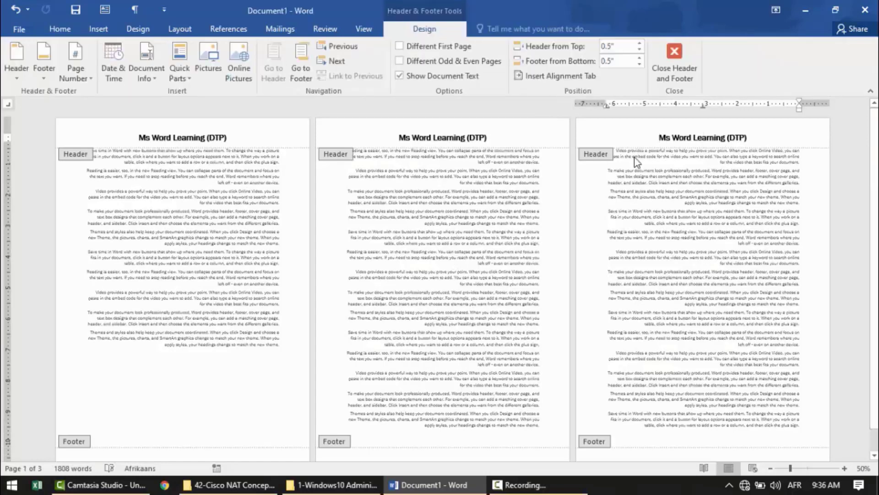
{"action": "left_click", "coordinate": [302, 57]}
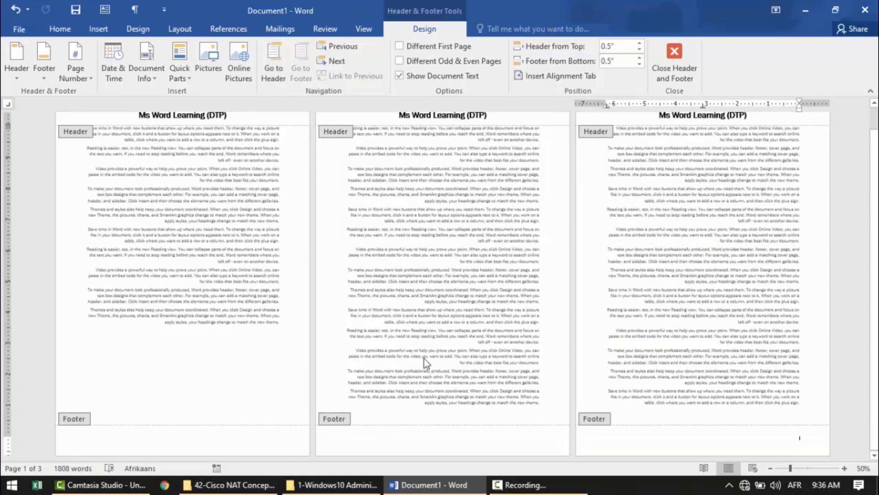
{"action": "left_click", "coordinate": [273, 62]}
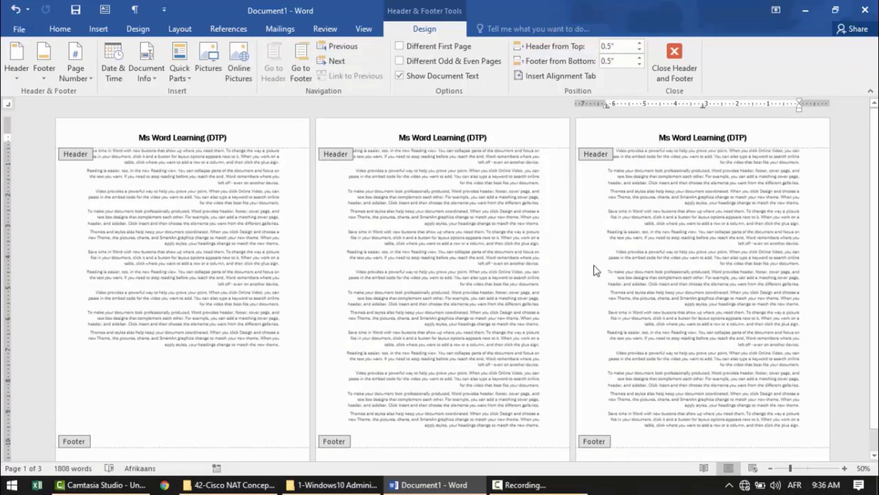
Delete the "Ms Word Learning (DTP)" text from the first page's header.
{"action": "left_click_drag", "start_coordinate": [754, 137], "coordinate": [573, 159]}
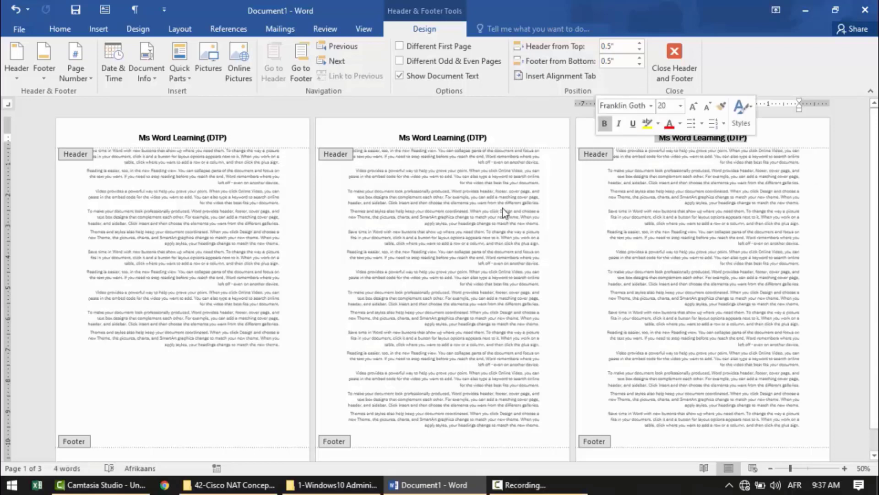
{"action": "key", "text": "alt+shift"}
{"action": "key", "text": "Delete"}
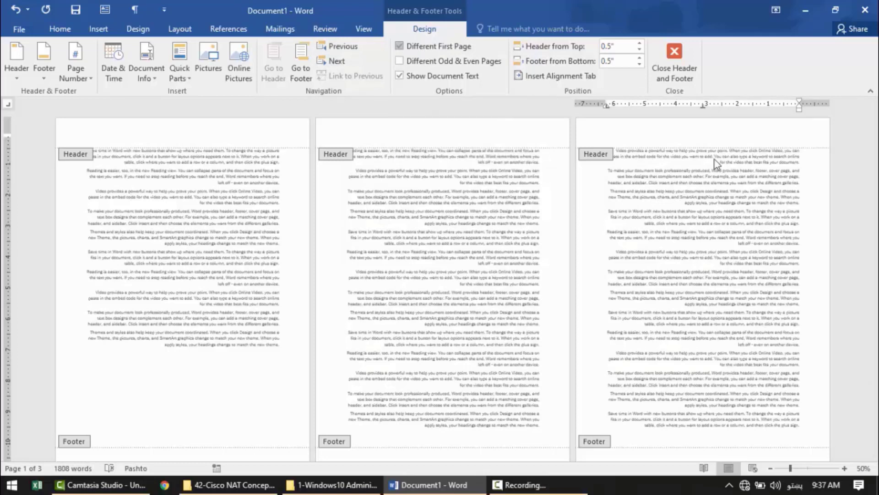
Enable a different first page and enter "First Page Header" in the first page's header.
{"action": "left_click", "coordinate": [425, 48]}
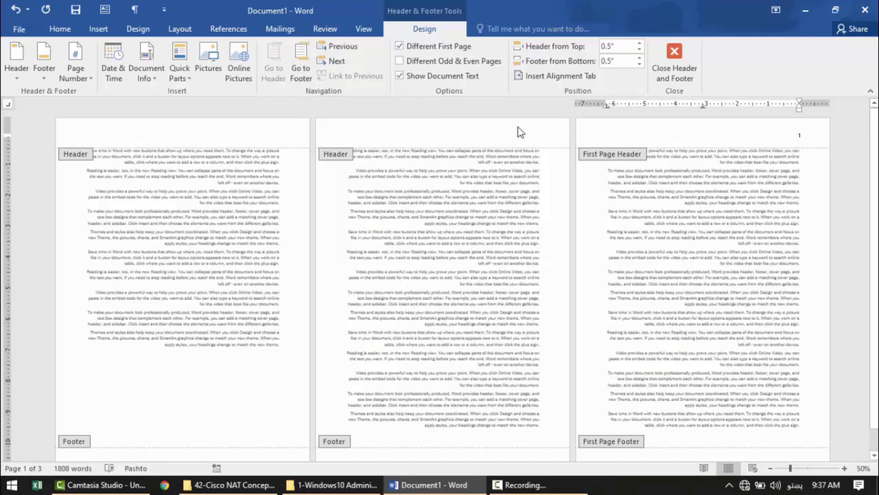
{"action": "left_click", "coordinate": [425, 46]}
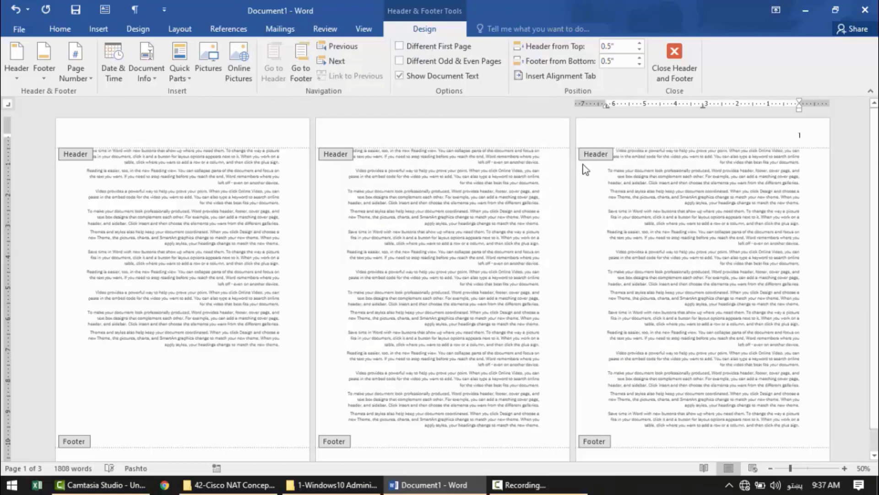
{"action": "left_click", "coordinate": [441, 46]}
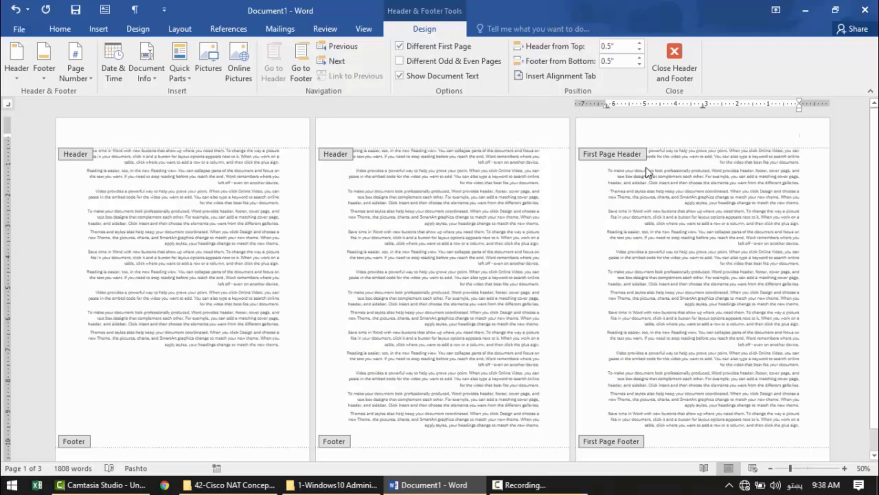
{"action": "key", "text": "alt+shift"}
{"action": "type", "text": "Fi"}
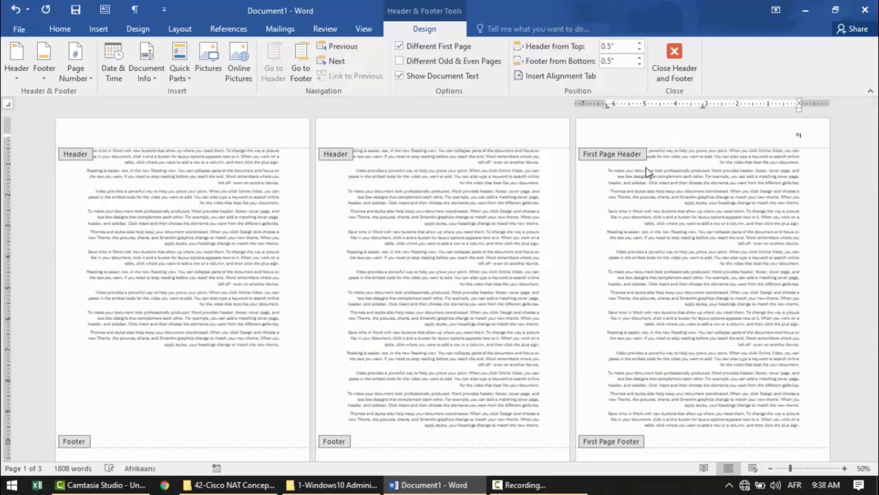
{"action": "type", "text": "rst Page Header"}
Enter "Rest of teh Document" in the header of the following pages and close the header and footer area.
{"action": "left_click", "coordinate": [333, 62]}
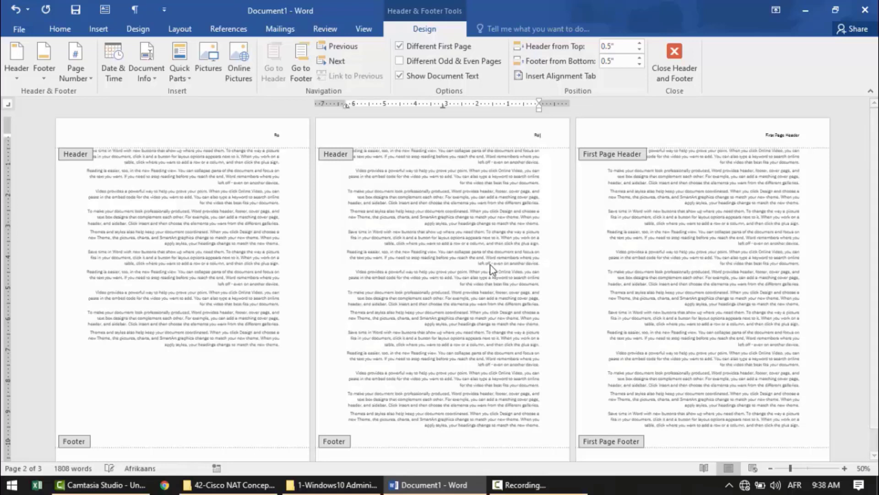
{"action": "type", "text": "Rest of teh Document"}
{"action": "left_click", "coordinate": [665, 53]}
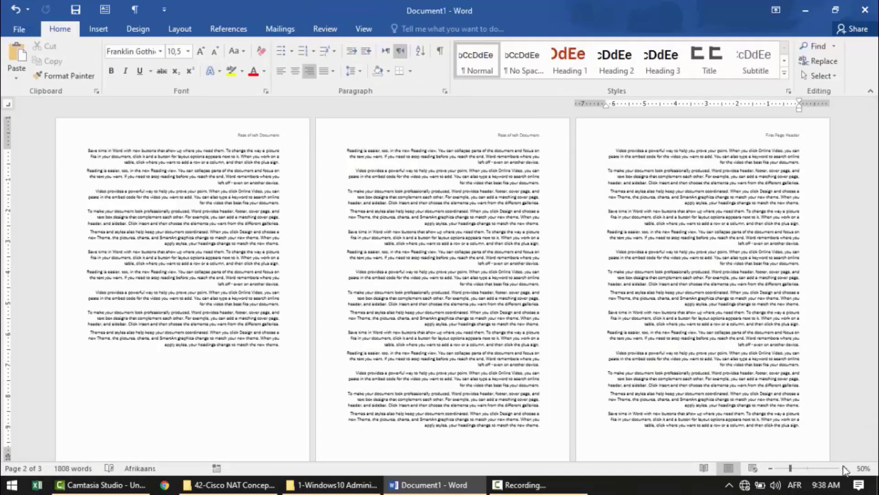
Zoom the document to 100% and view the first page's header from the start of the page.
{"action": "left_click", "coordinate": [844, 468]}
{"action": "left_click", "coordinate": [844, 468]}
{"action": "left_click", "coordinate": [844, 468]}
{"action": "left_click", "coordinate": [363, 29]}
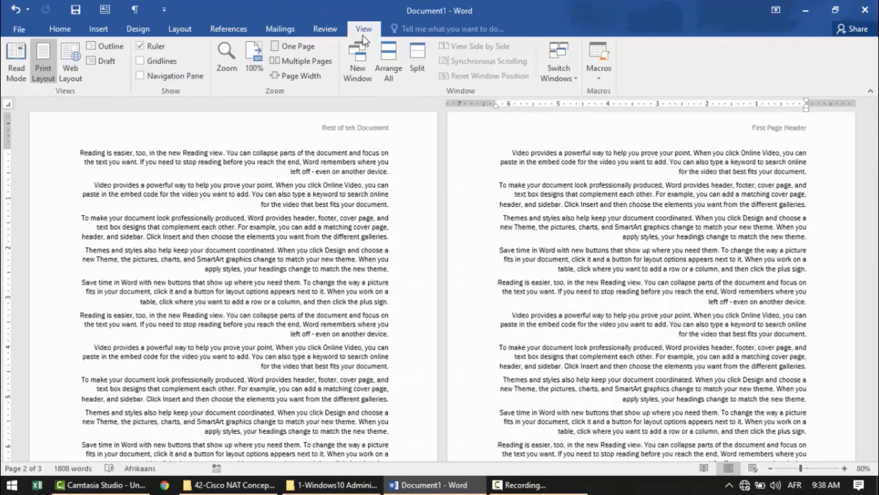
{"action": "left_click", "coordinate": [253, 54]}
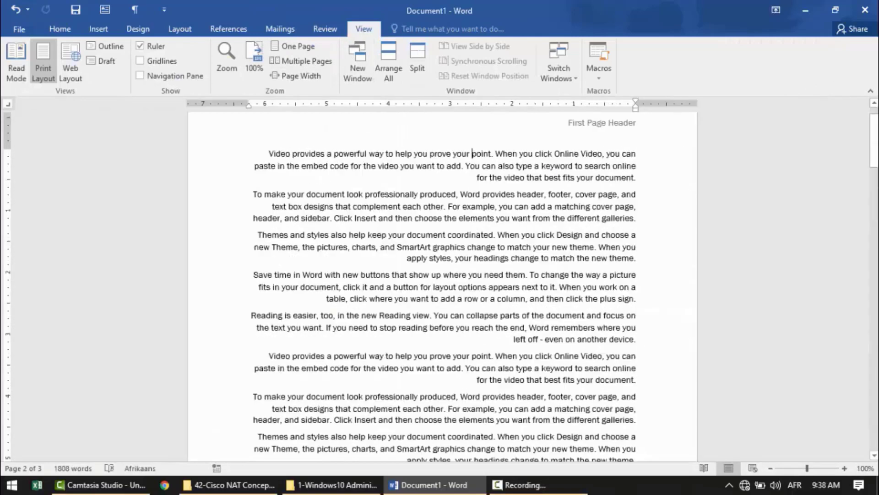
{"action": "left_click_drag", "start_coordinate": [873, 151], "coordinate": [874, 133]}
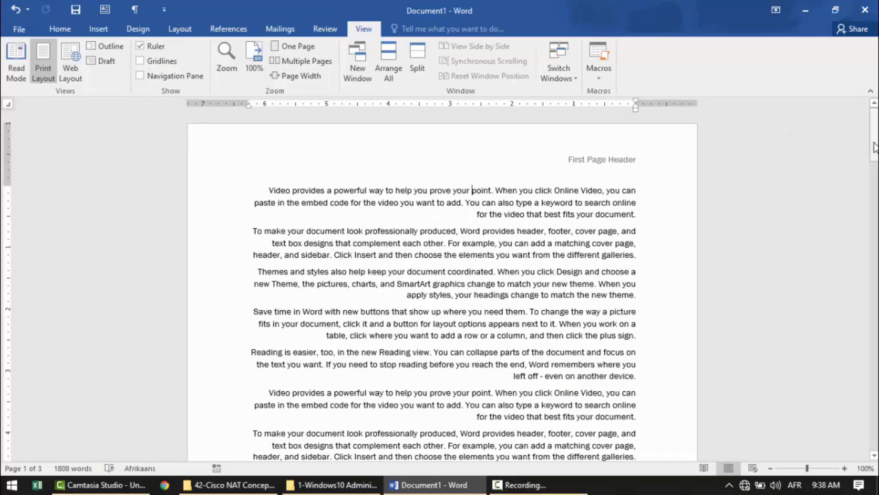
Turn off the different first page option in the first page's header and close the header and footer area.
{"action": "scroll", "coordinate": [507, 168], "scroll_direction": "down", "scroll_amount": 15}
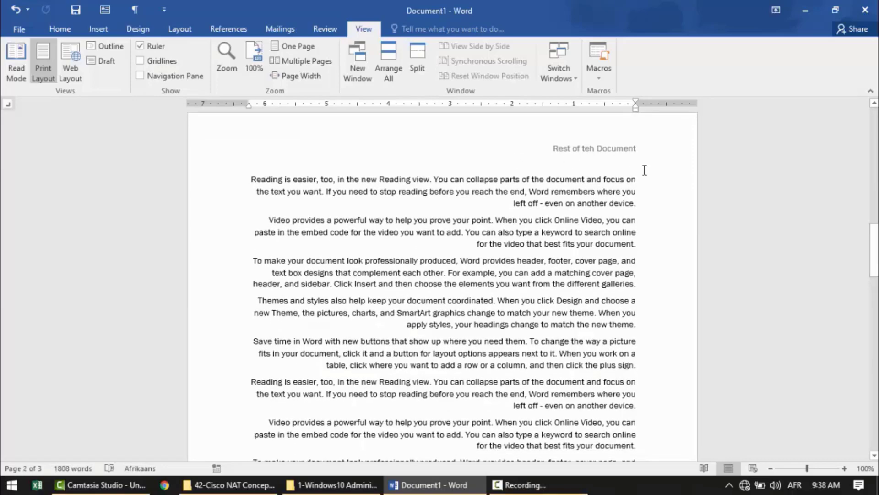
{"action": "left_click_drag", "start_coordinate": [875, 233], "coordinate": [874, 156]}
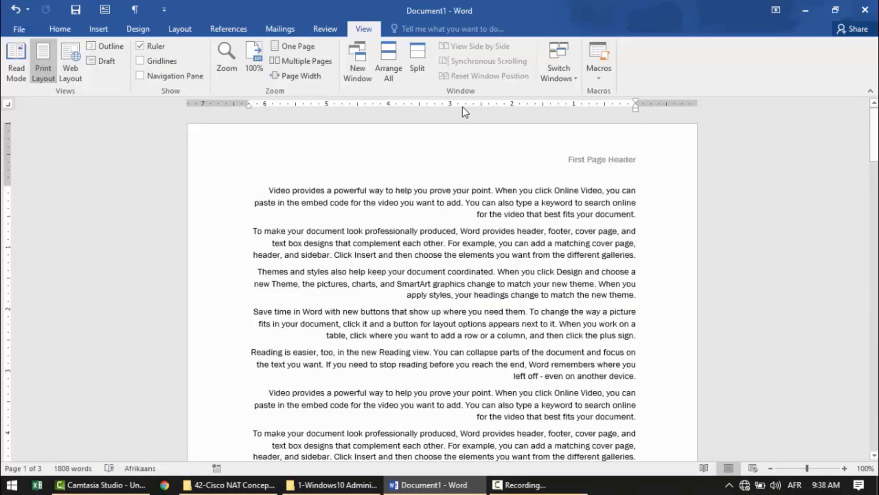
{"action": "left_click", "coordinate": [293, 46]}
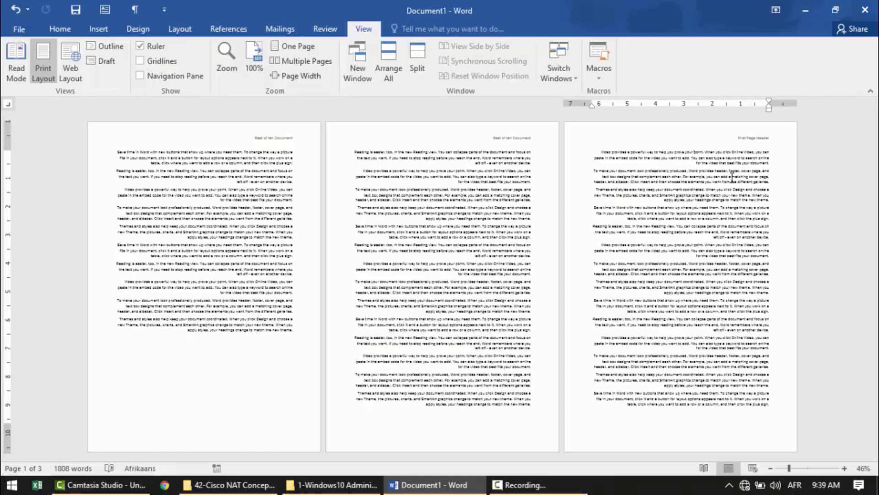
{"action": "double_click", "coordinate": [734, 145]}
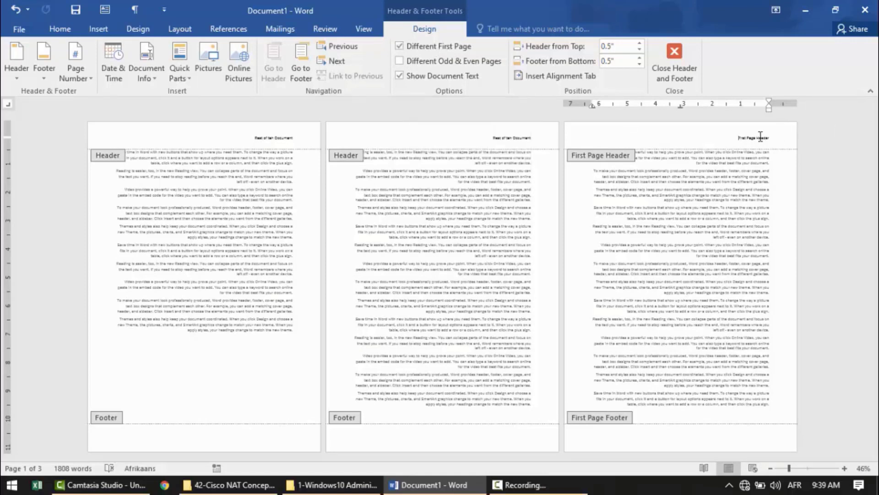
{"action": "left_click", "coordinate": [437, 47]}
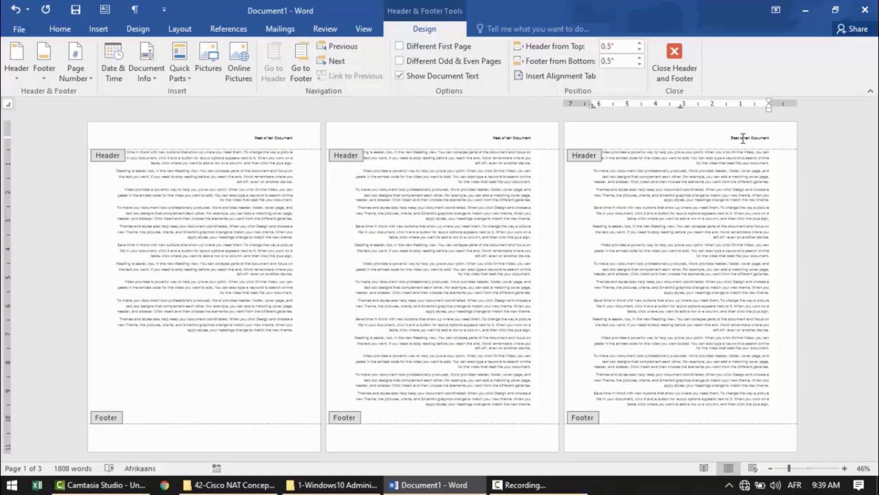
{"action": "left_click", "coordinate": [675, 64]}
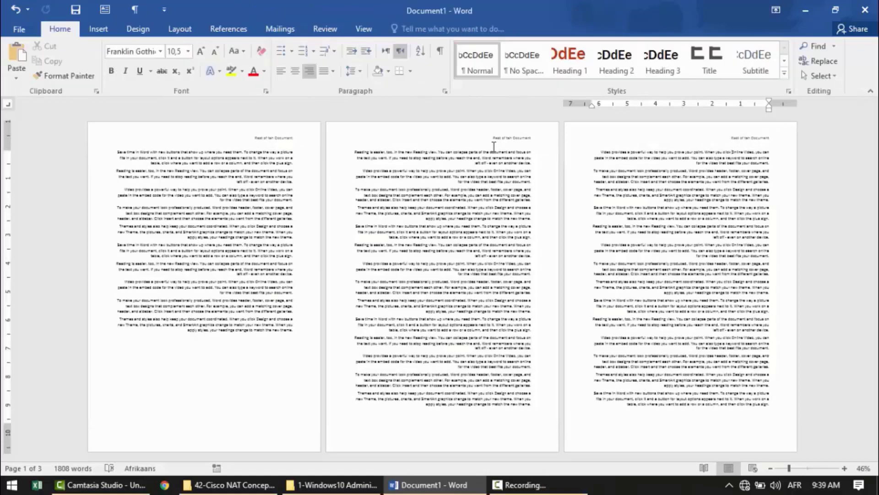
Delete the "Rest of teh Document" text from the first page's header and close the header and footer area.
{"action": "left_click", "coordinate": [366, 29]}
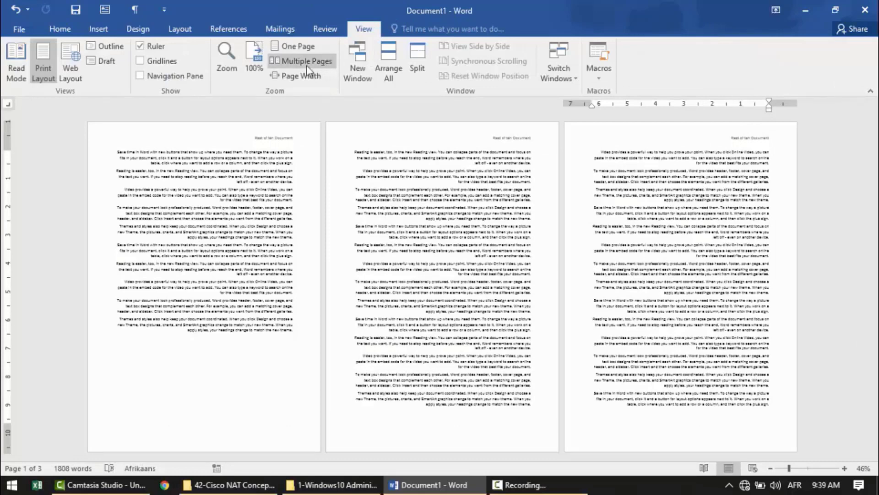
{"action": "left_click", "coordinate": [255, 57]}
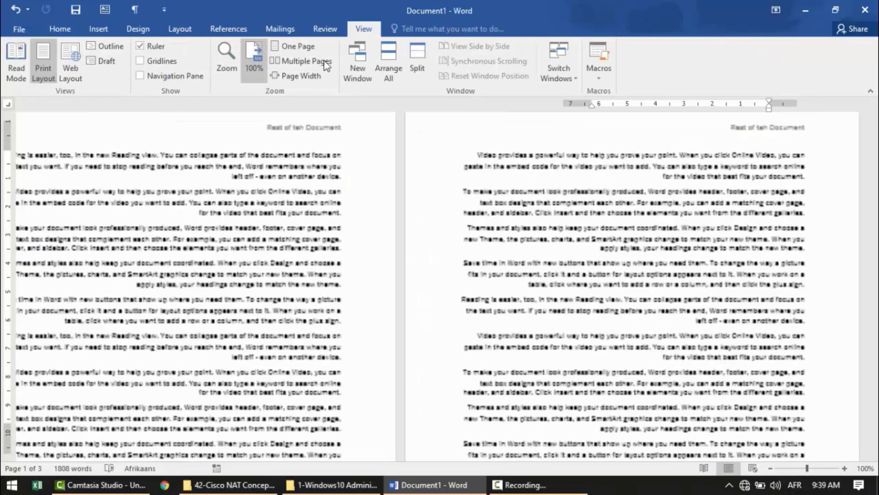
{"action": "left_click_drag", "start_coordinate": [876, 150], "coordinate": [875, 142]}
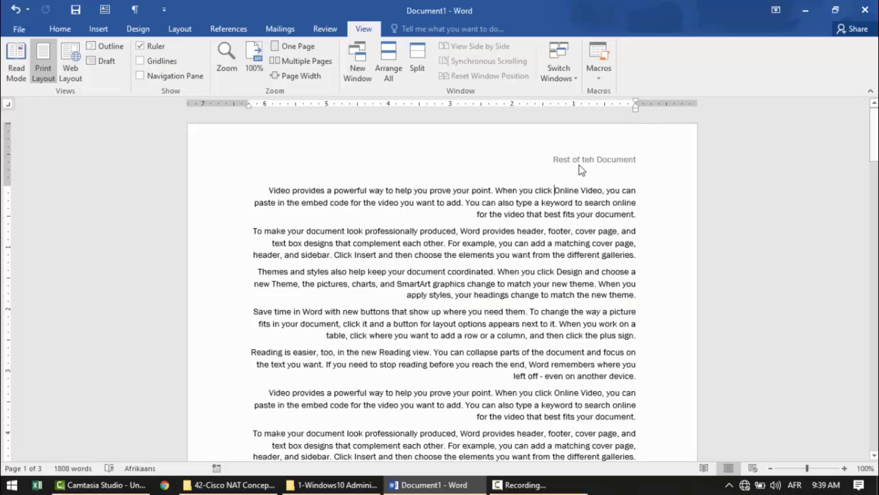
{"action": "left_click", "coordinate": [874, 132]}
{"action": "left_click_drag", "start_coordinate": [873, 132], "coordinate": [873, 109]}
{"action": "double_click", "coordinate": [611, 153]}
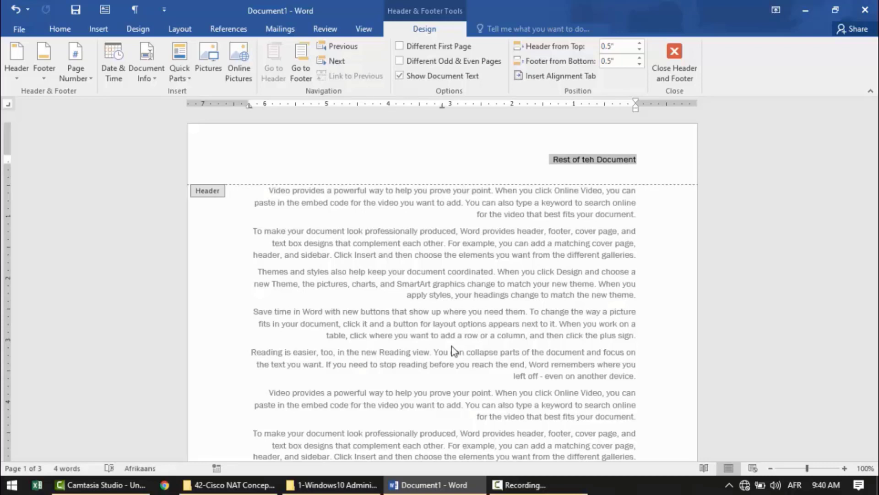
{"action": "key", "text": "Delete"}
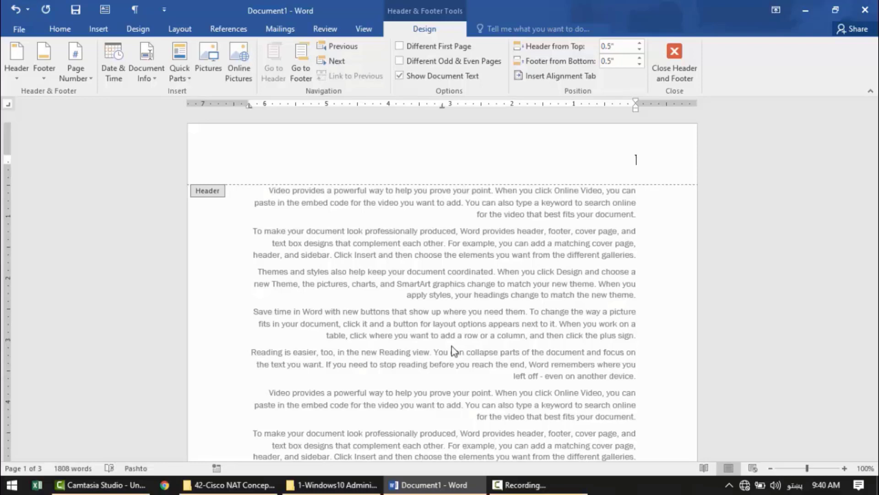
{"action": "left_click", "coordinate": [671, 50]}
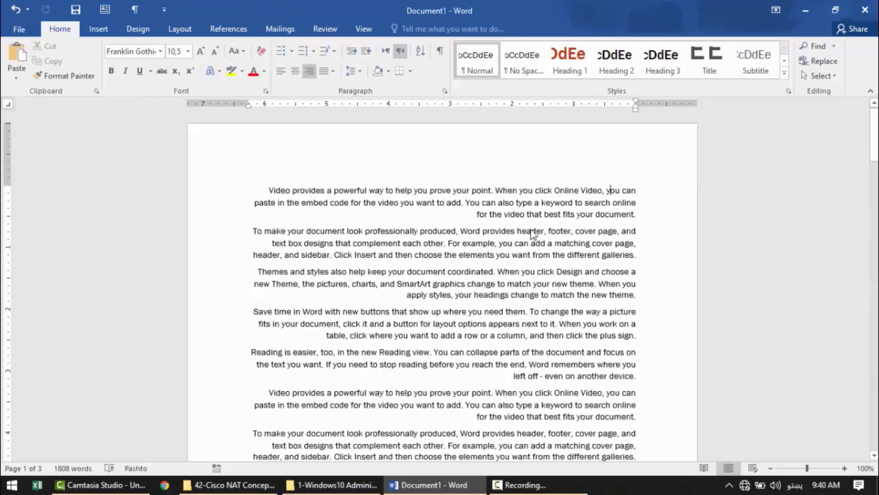